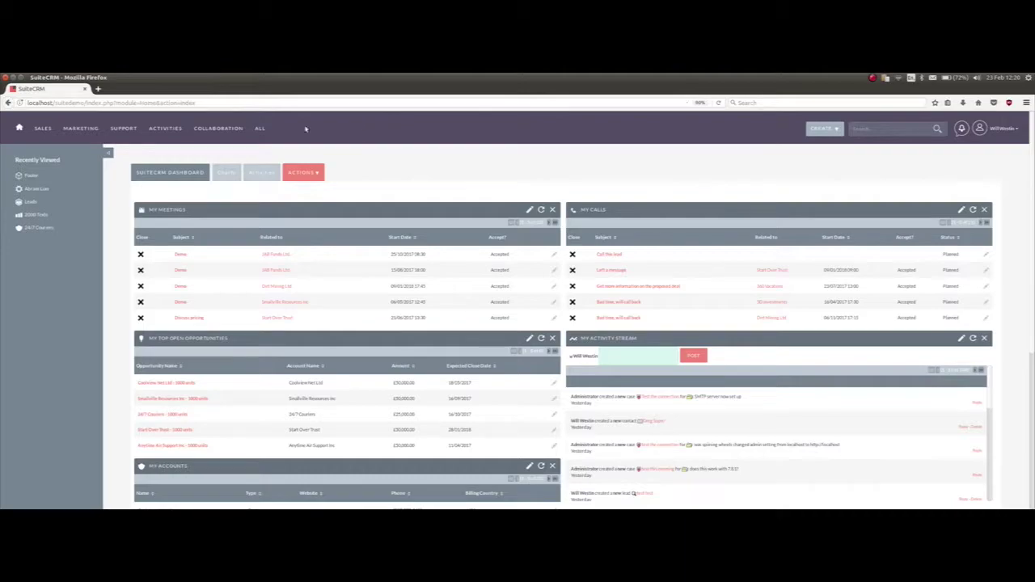
# Step: Bring up the MARKETING menu from the dashboard's top navigation bar
pyautogui.moveTo(82, 127)
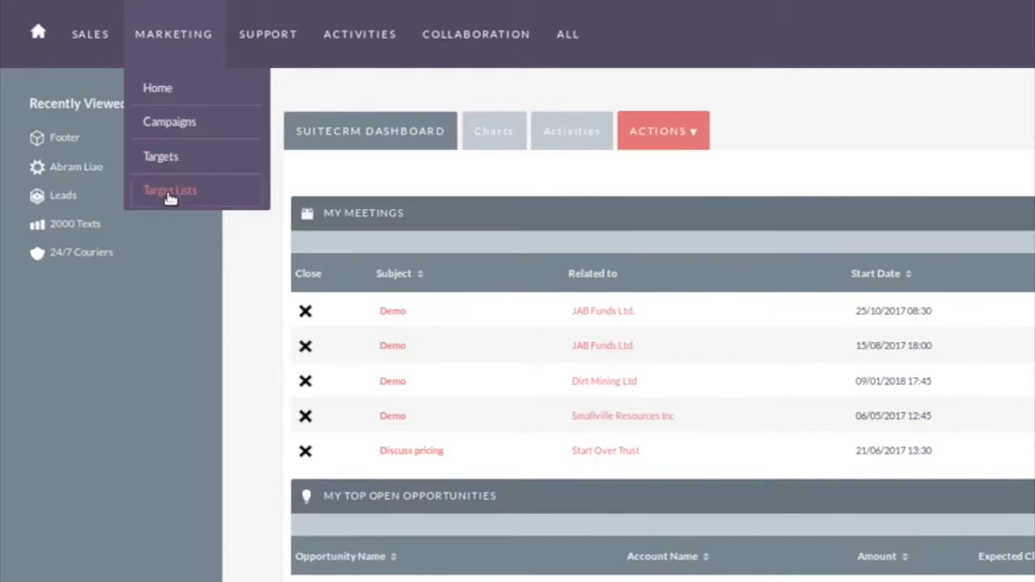
# Step: Create and save a Default target list named 'Monthly Newsletter' under Marketing > Target Lists
pyautogui.click(170, 194)
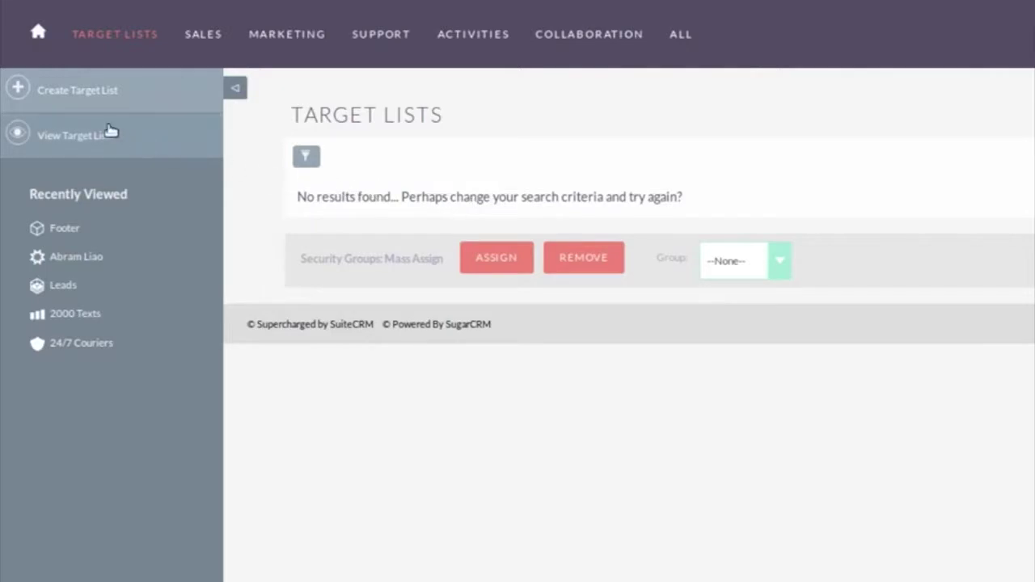
pyautogui.click(73, 92)
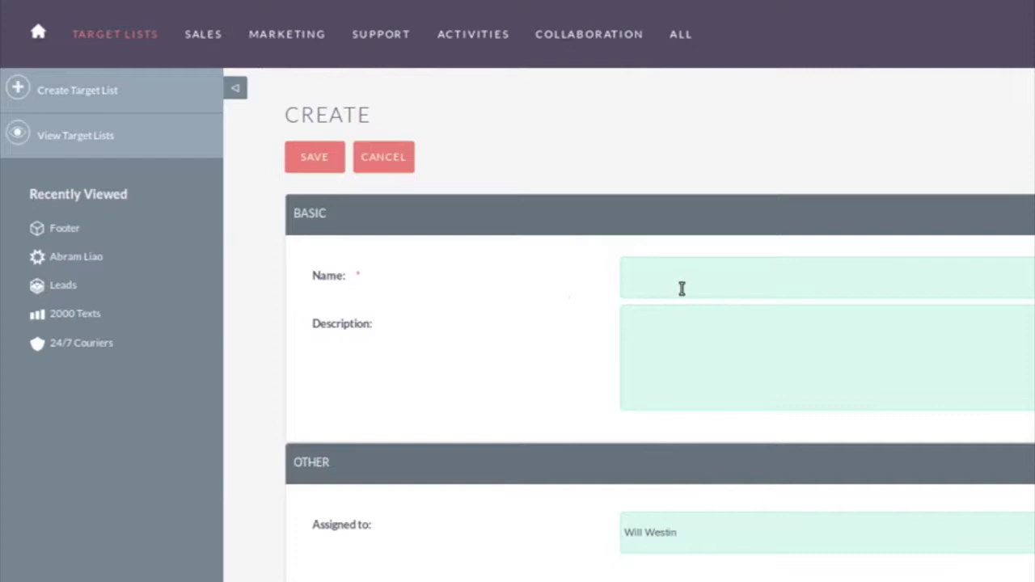
pyautogui.write('Monthly Newsletter')
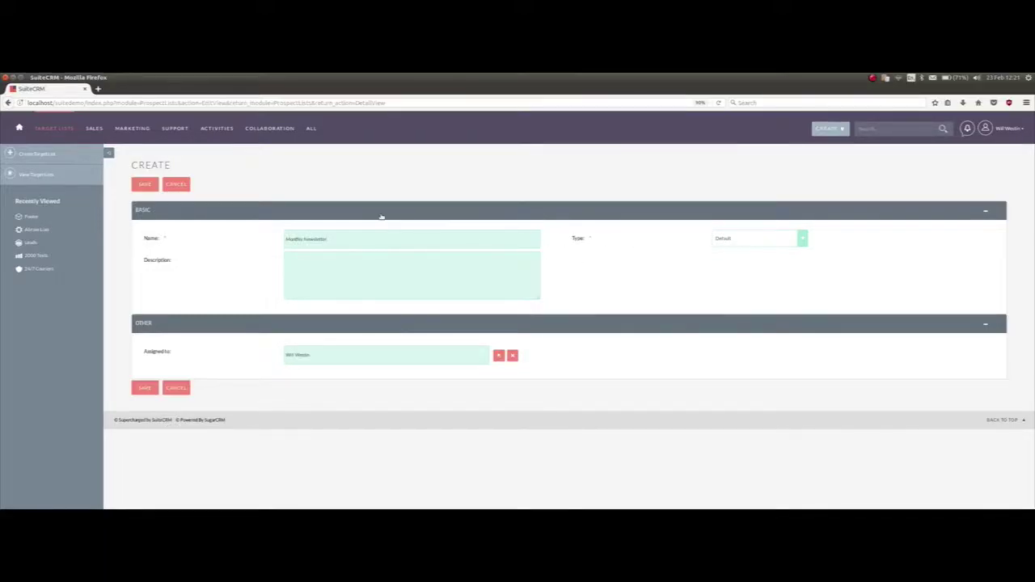
pyautogui.click(144, 186)
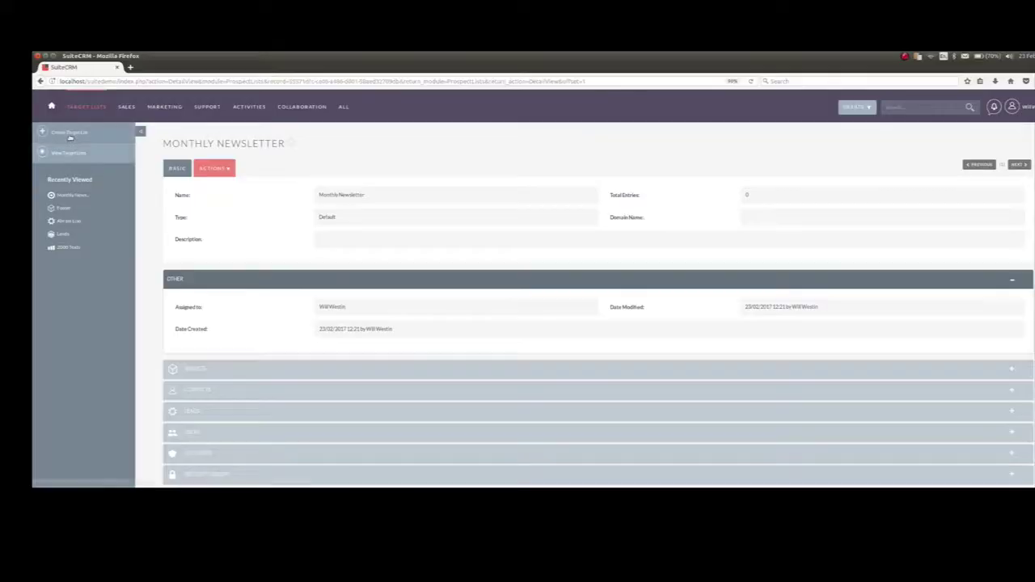
pyautogui.click(70, 133)
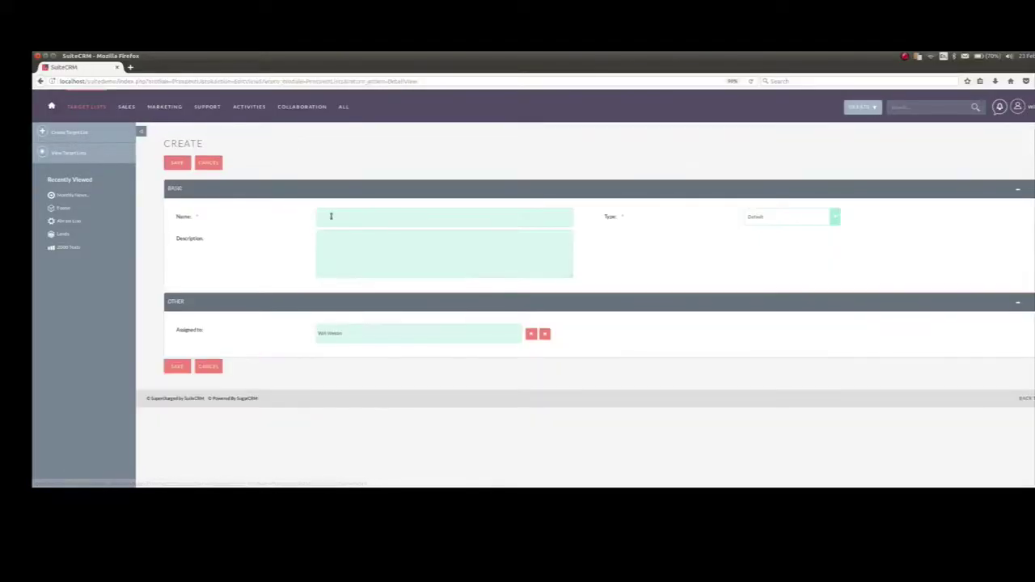
# Step: Save a second target list named 'Test List' with its type set to Test
pyautogui.click(340, 218)
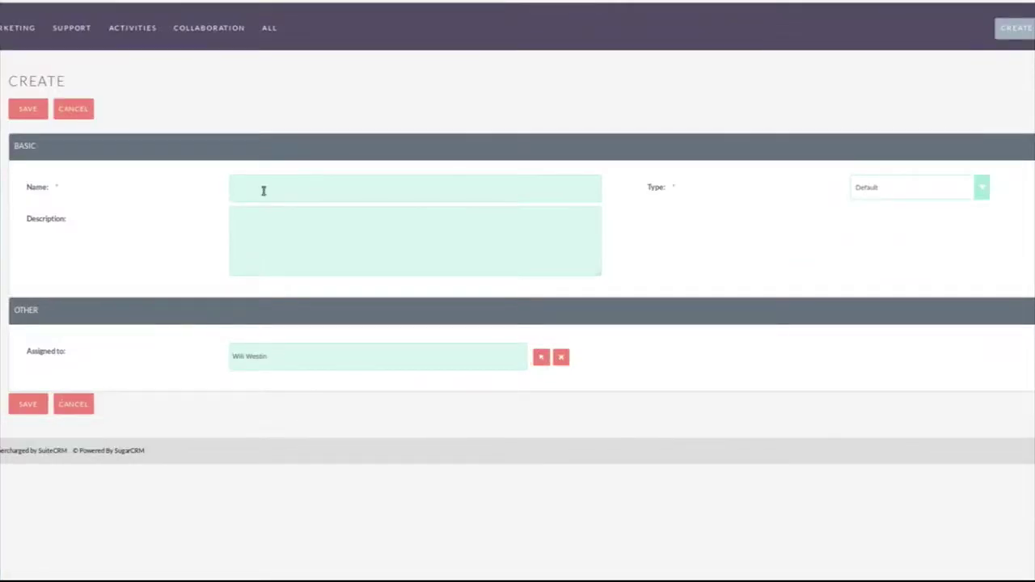
pyautogui.write('Test List')
pyautogui.click(980, 194)
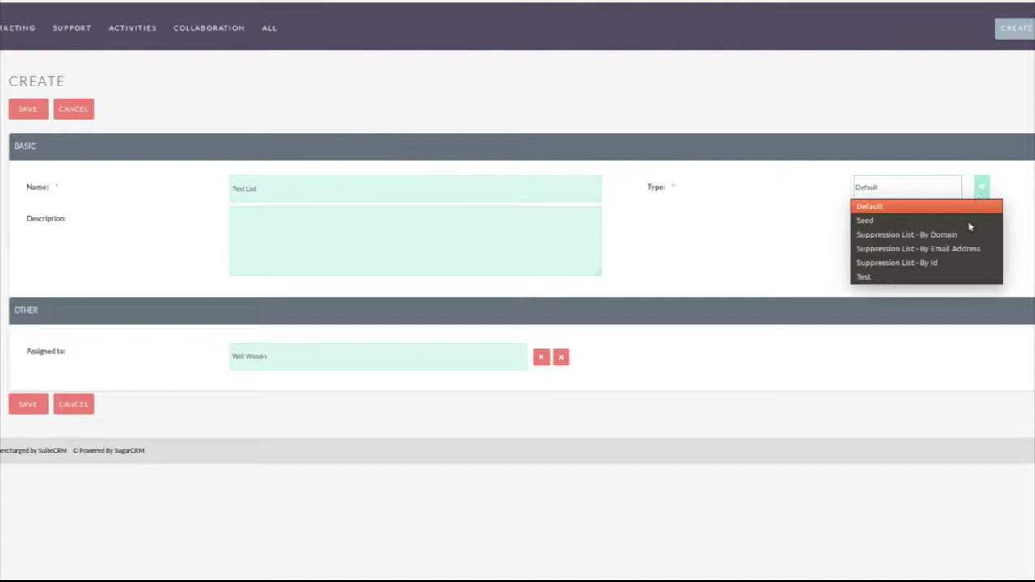
pyautogui.click(958, 279)
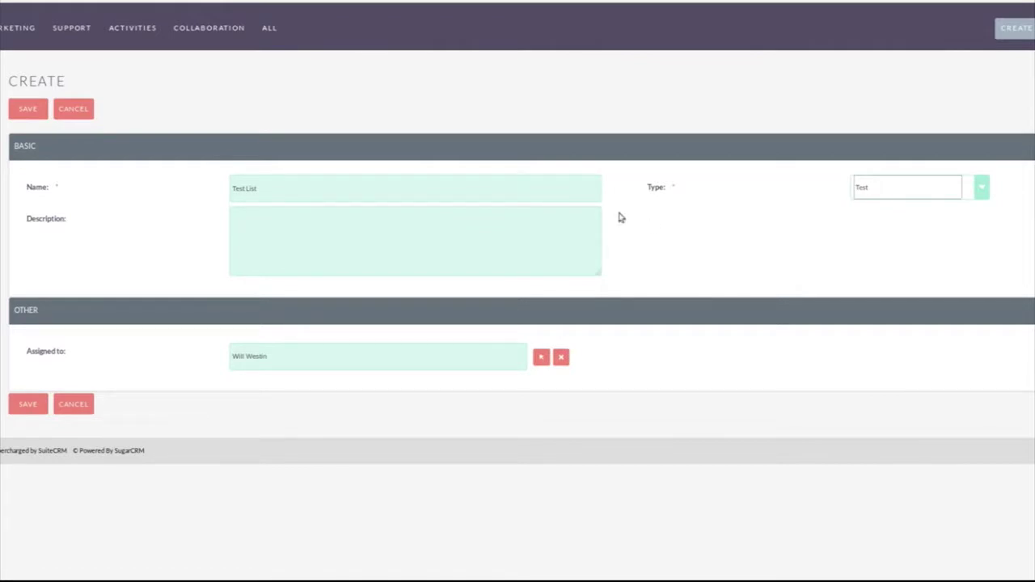
pyautogui.click(27, 113)
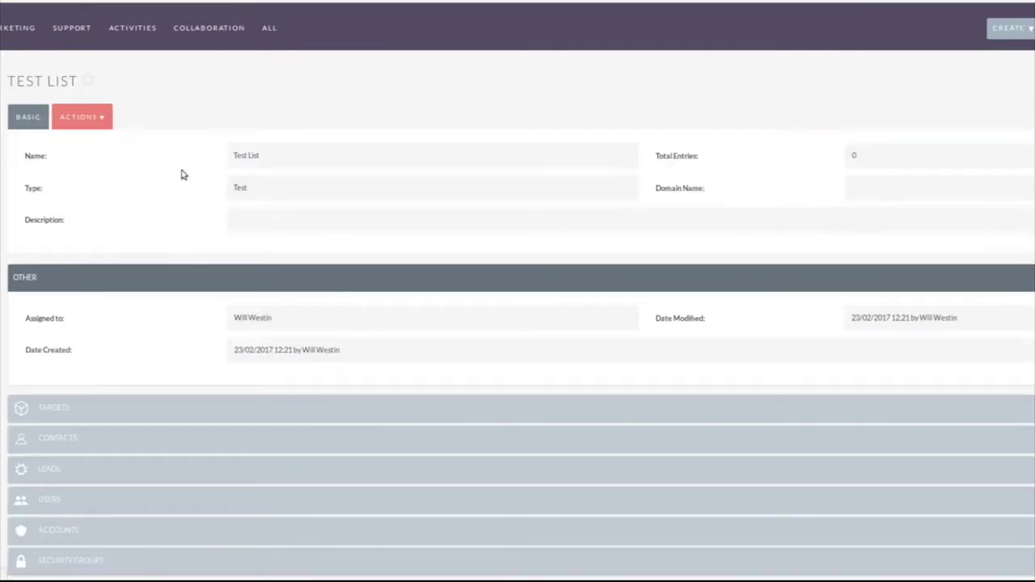
pyautogui.scroll(-1, 167, 257)
pyautogui.scroll(-1, 166, 257)
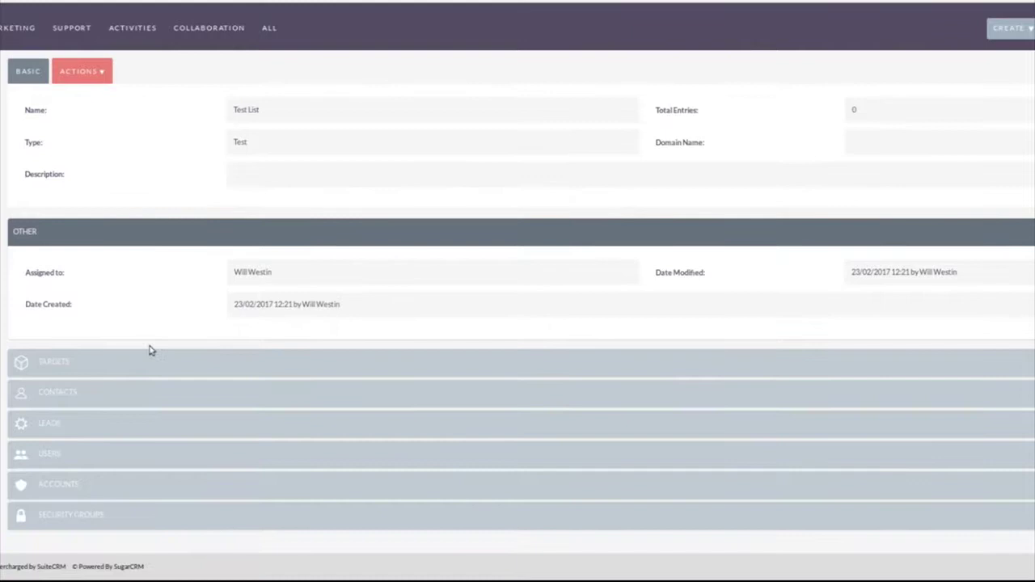
pyautogui.scroll(1, 212, 274)
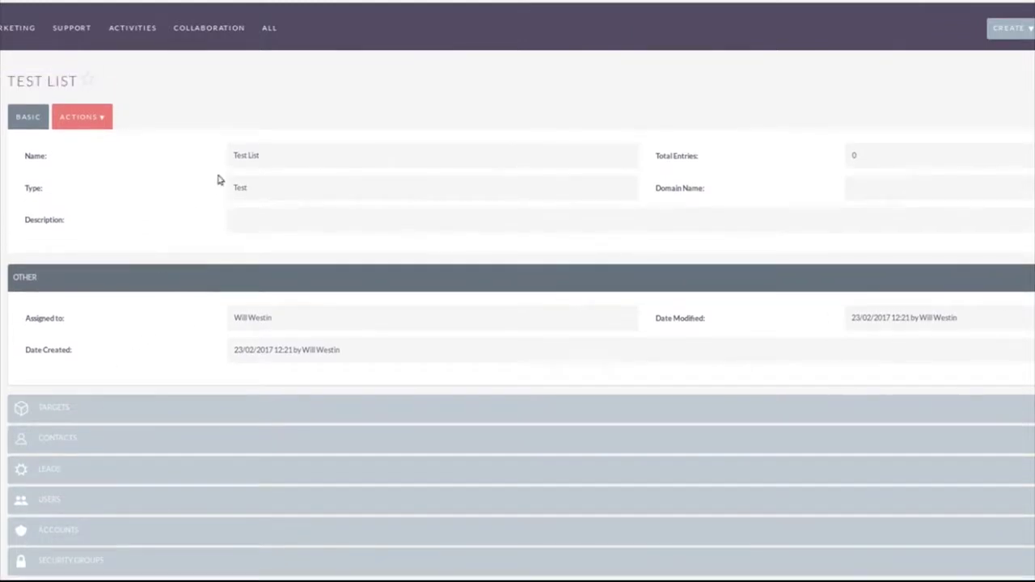
# Step: Link one user to Test List through its Users subpanel, bringing it to 1 entry
pyautogui.click(156, 505)
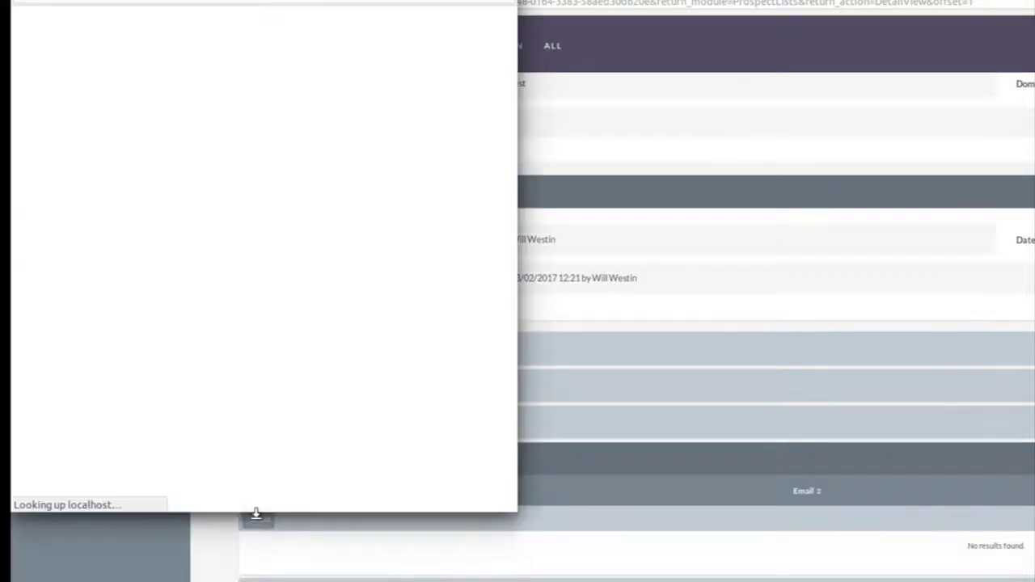
pyautogui.scroll(-5, 124, 346)
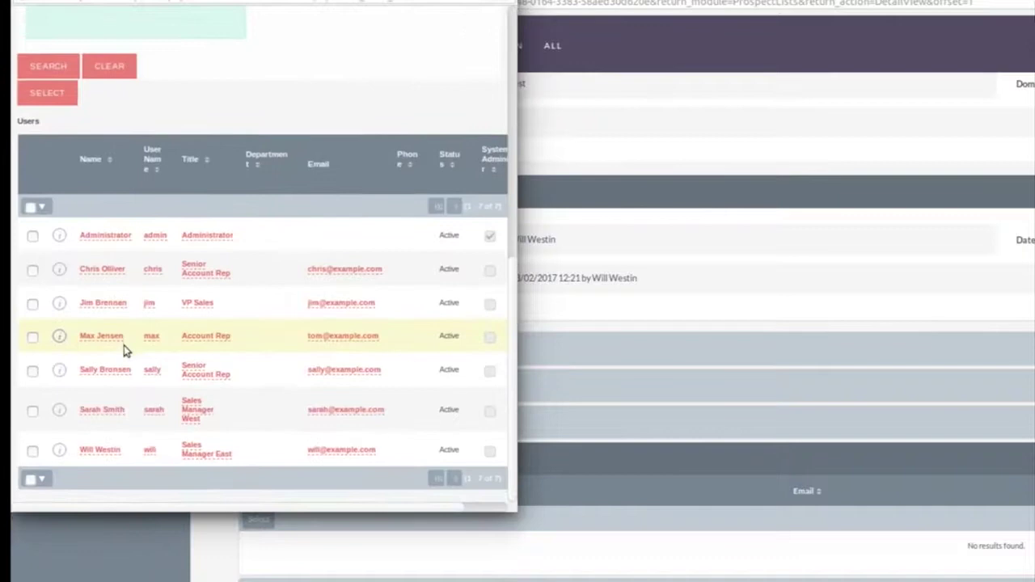
pyautogui.click(102, 449)
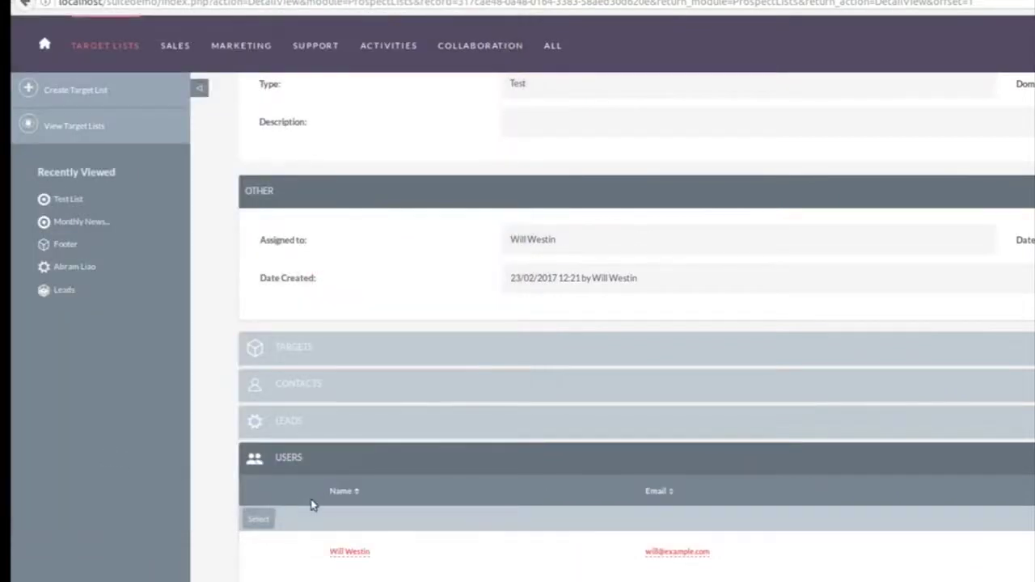
pyautogui.scroll(2, 315, 490)
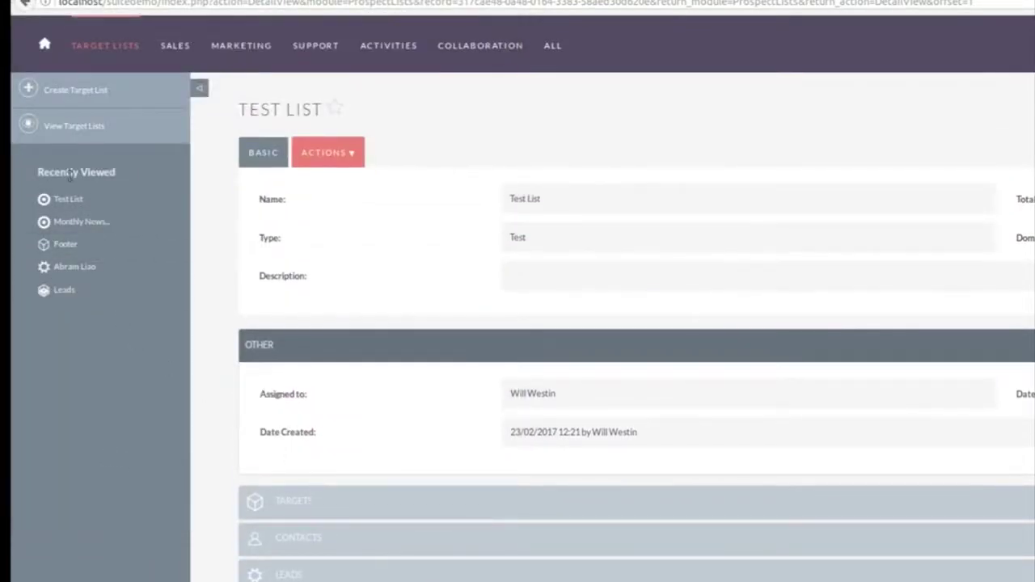
pyautogui.click(63, 202)
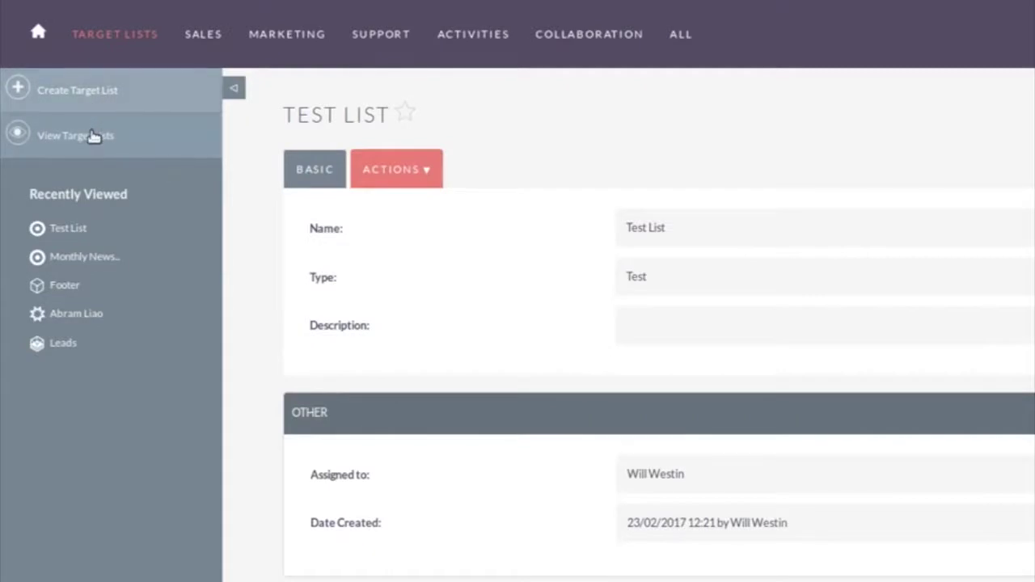
# Step: Return to the target lists overview, open the Monthly Newsletter record, and bring up the SALES menu
pyautogui.click(93, 138)
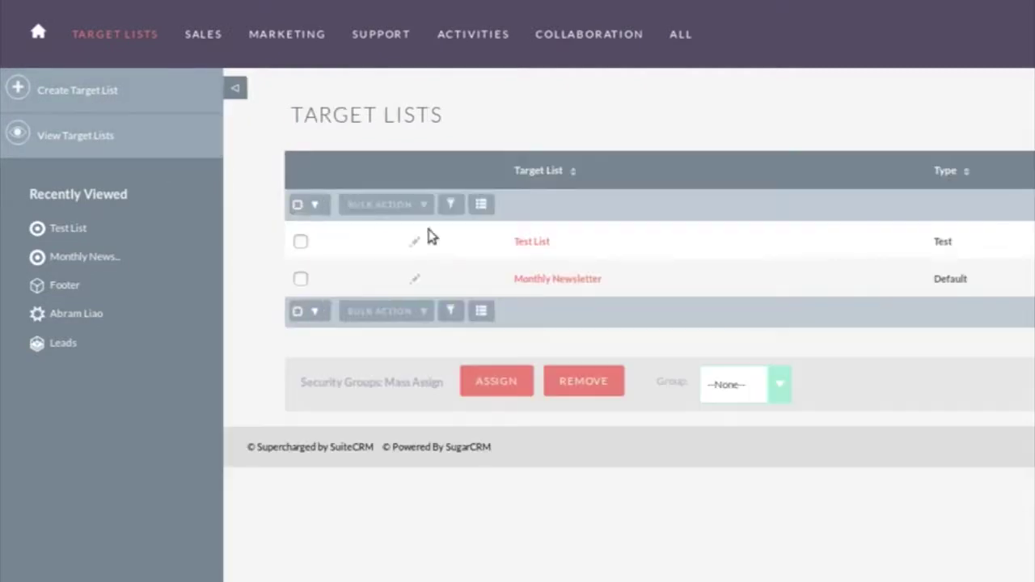
pyautogui.click(580, 282)
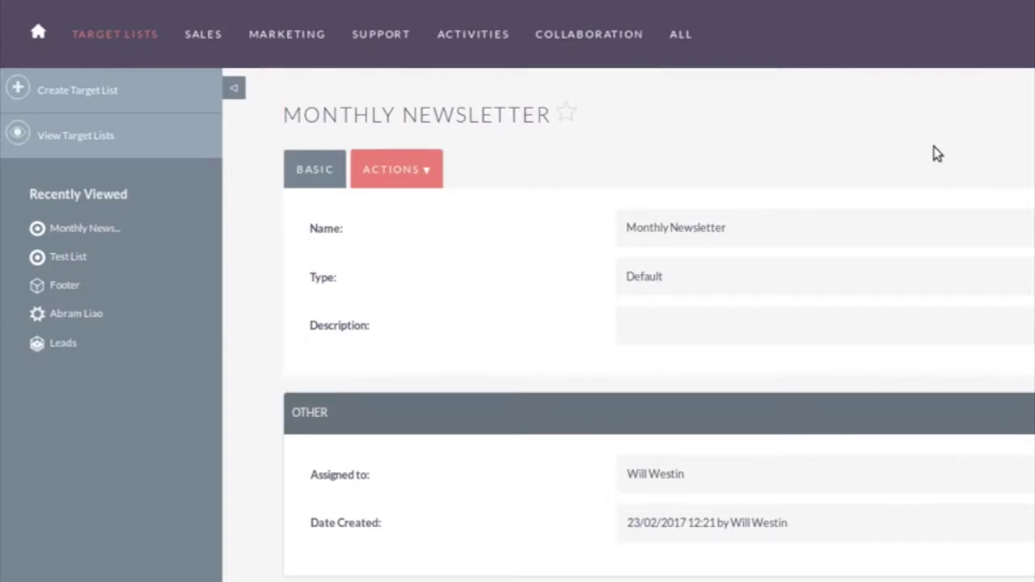
pyautogui.moveTo(222, 46)
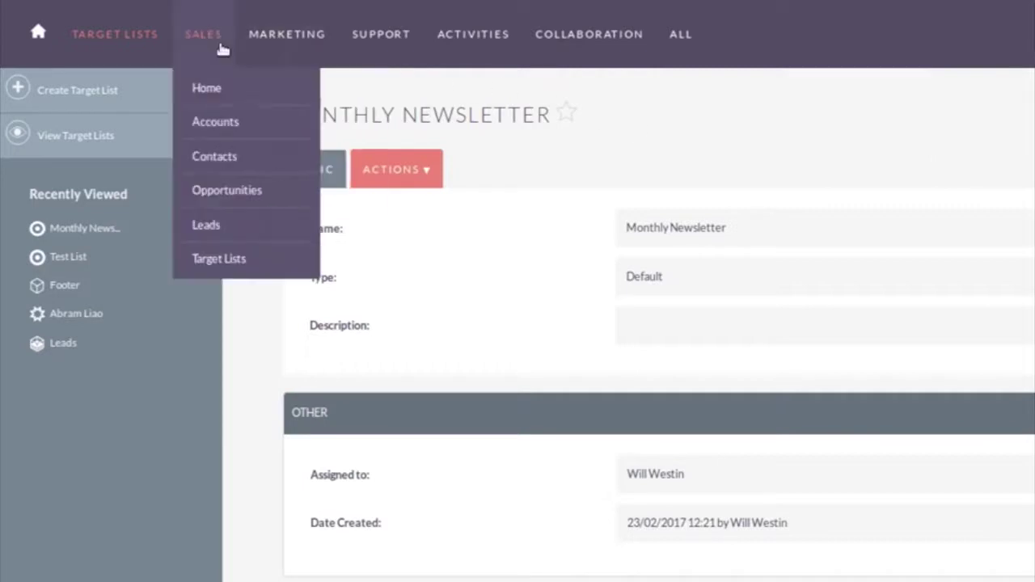
# Step: Open the leads list, clear its City filter, and select all 201 leads
pyautogui.click(206, 228)
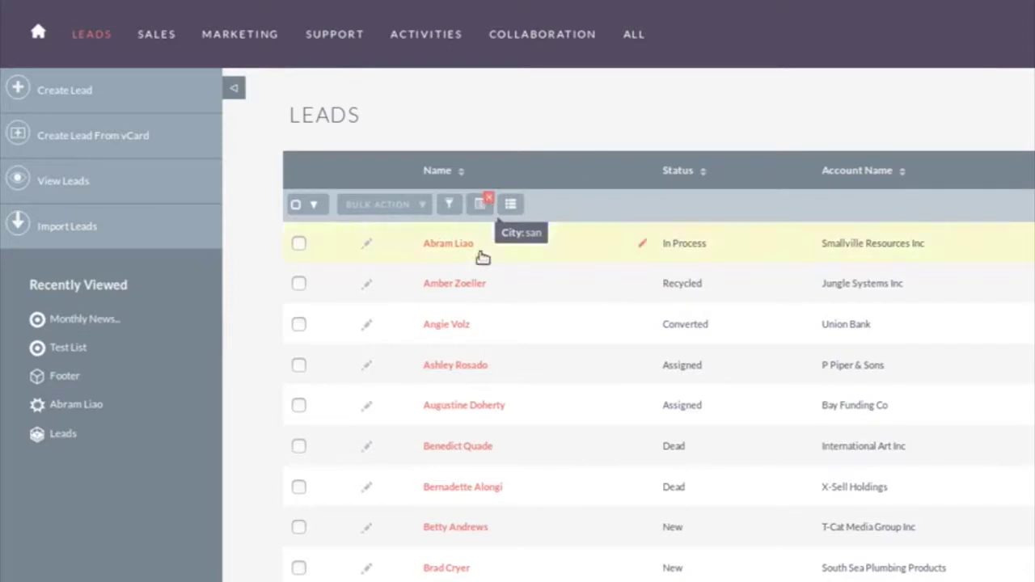
pyautogui.click(487, 200)
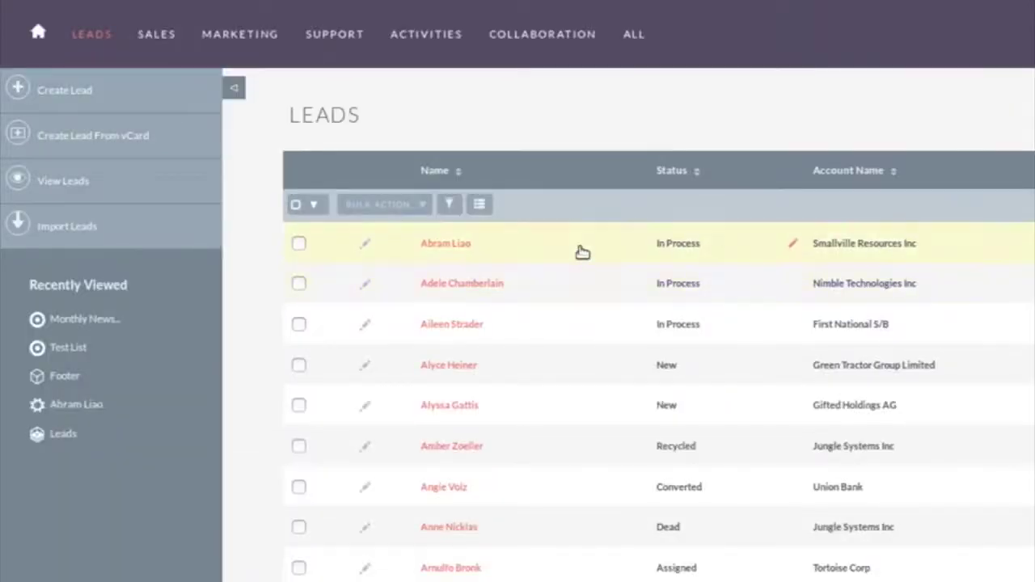
pyautogui.click(315, 207)
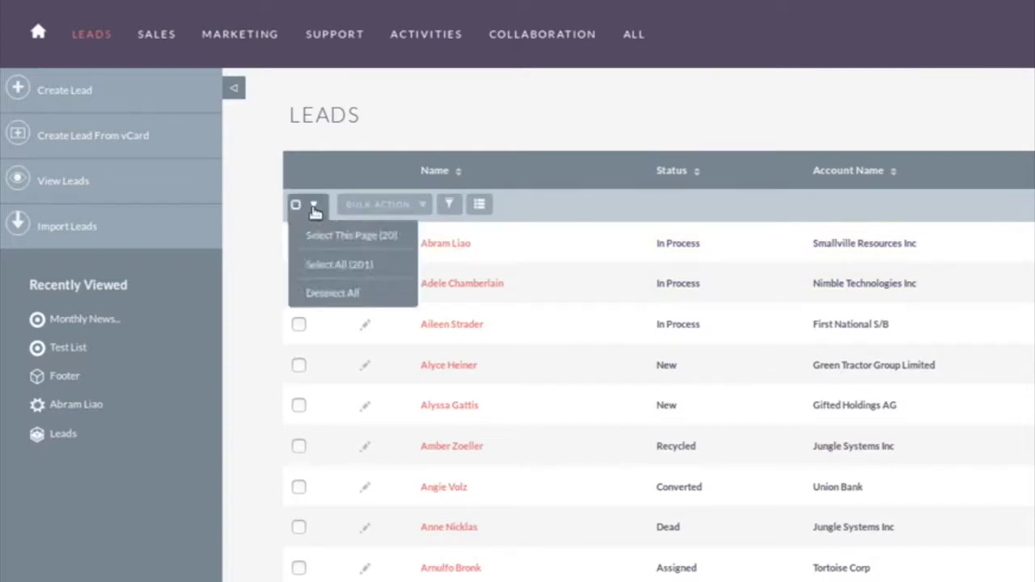
pyautogui.click(331, 265)
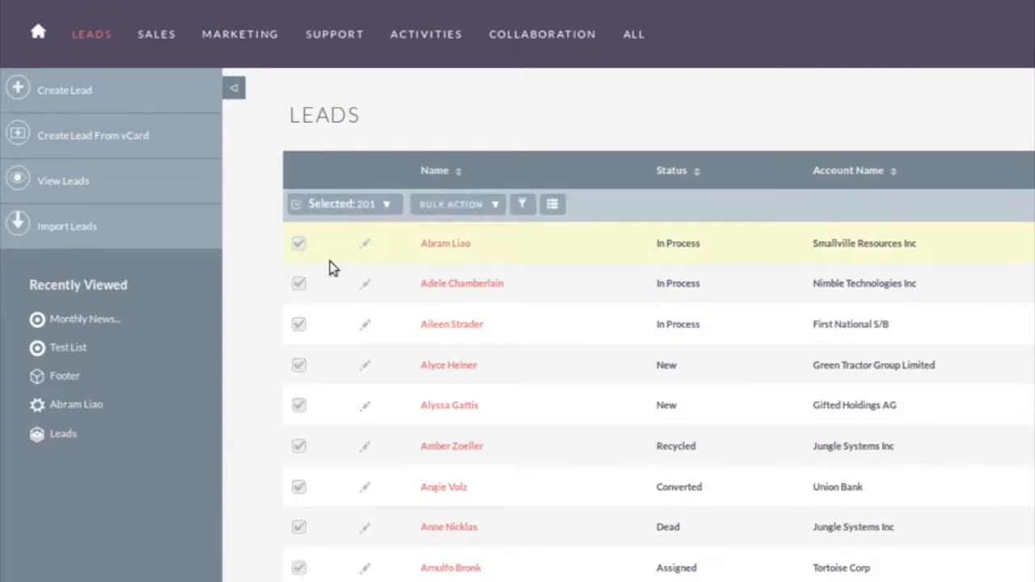
pyautogui.click(497, 206)
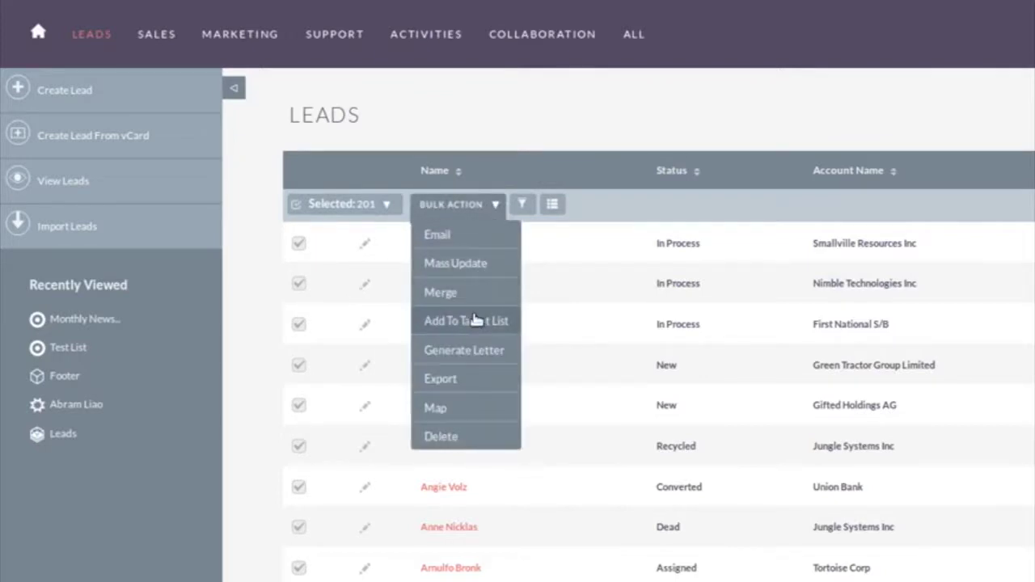
pyautogui.click(572, 186)
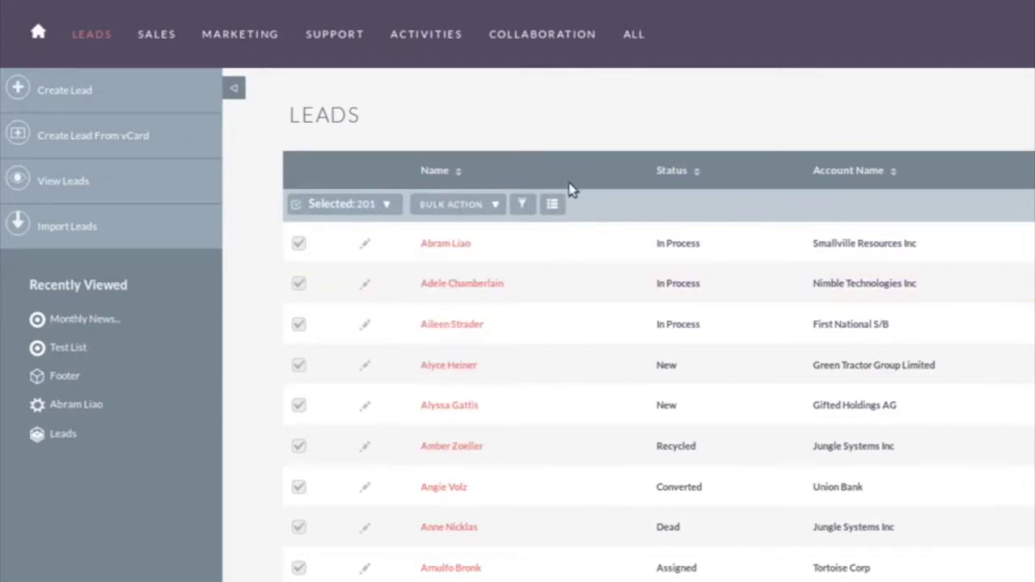
# Step: Filter the leads list by the city search term 'san'
pyautogui.click(522, 206)
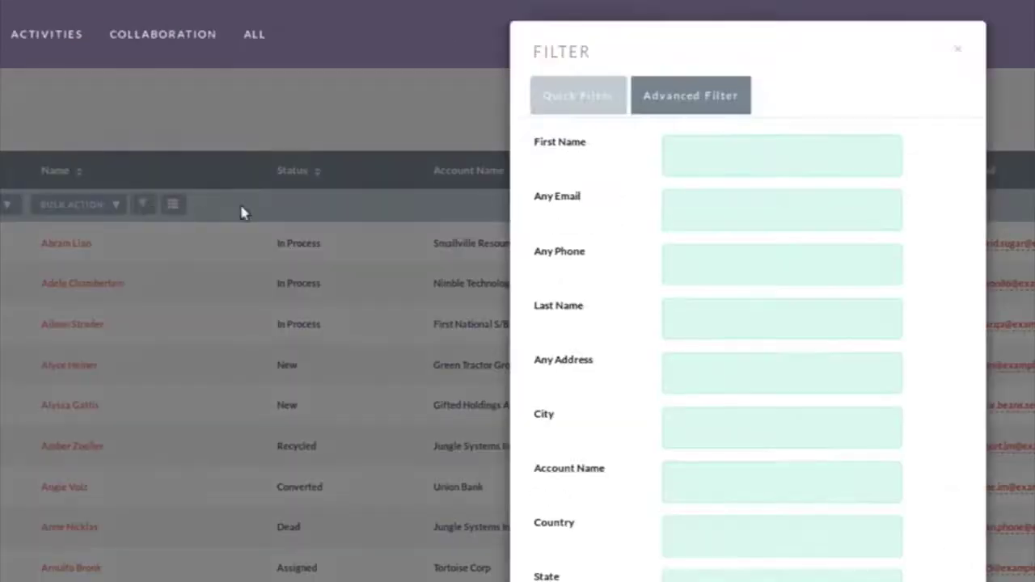
pyautogui.click(608, 98)
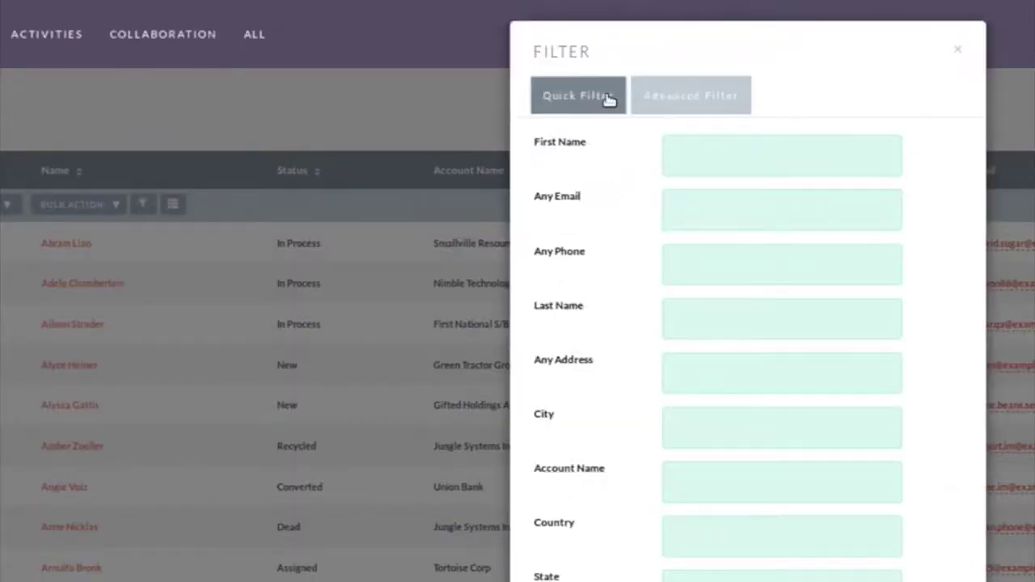
pyautogui.click(672, 105)
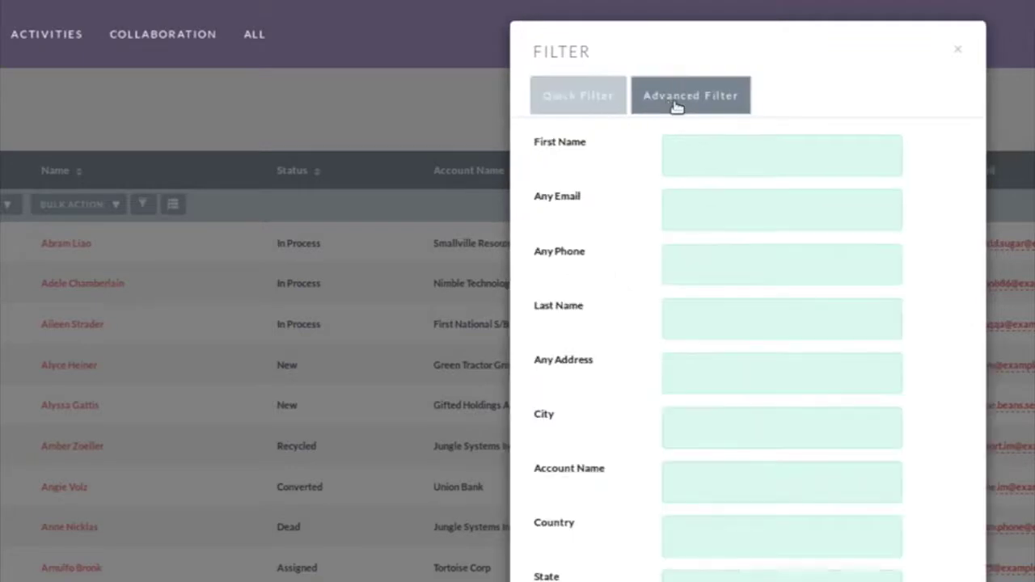
pyautogui.click(717, 424)
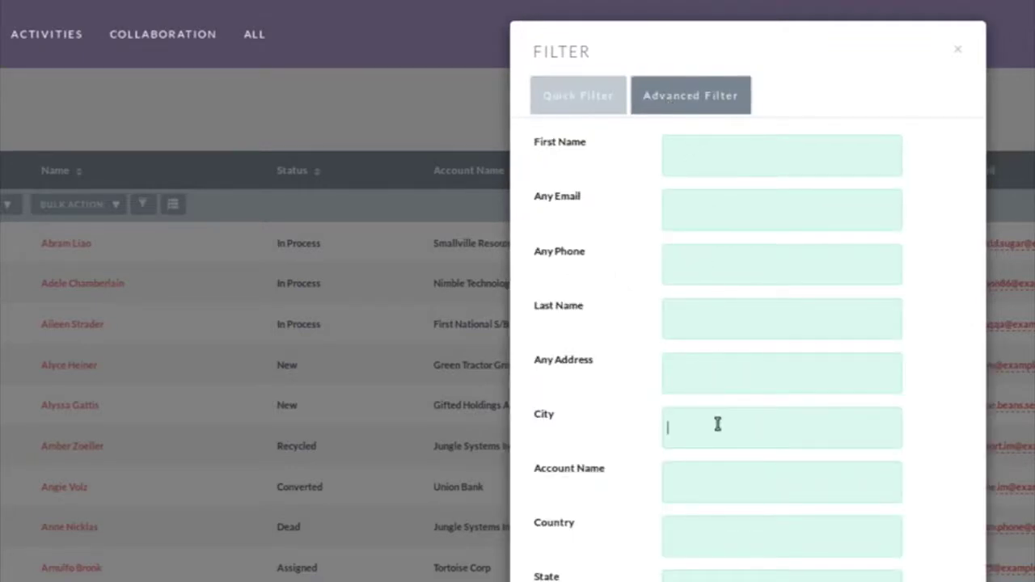
pyautogui.write('san')
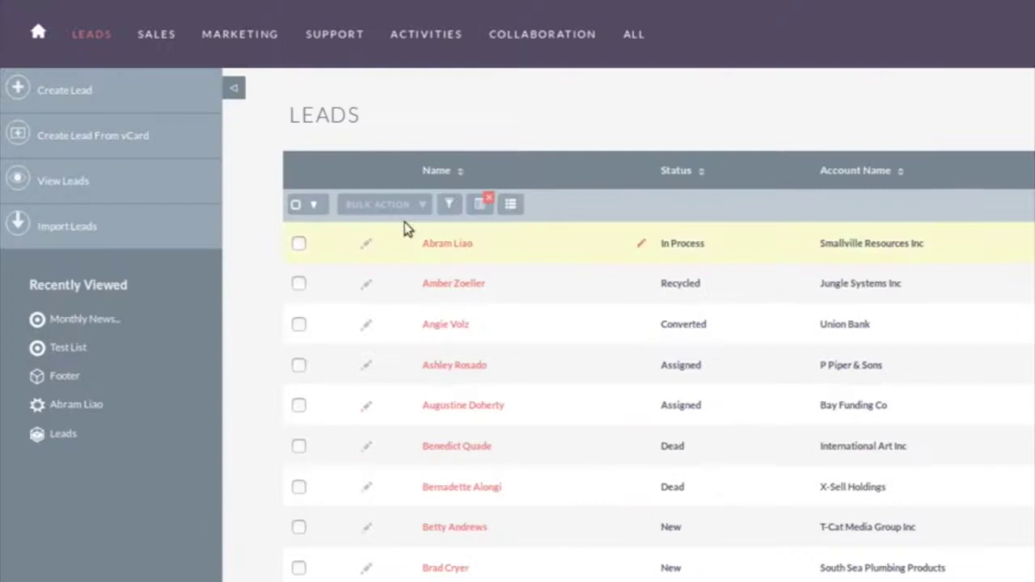
# Step: Add all 78 filtered leads to the Monthly Newsletter target list via bulk action
pyautogui.click(315, 208)
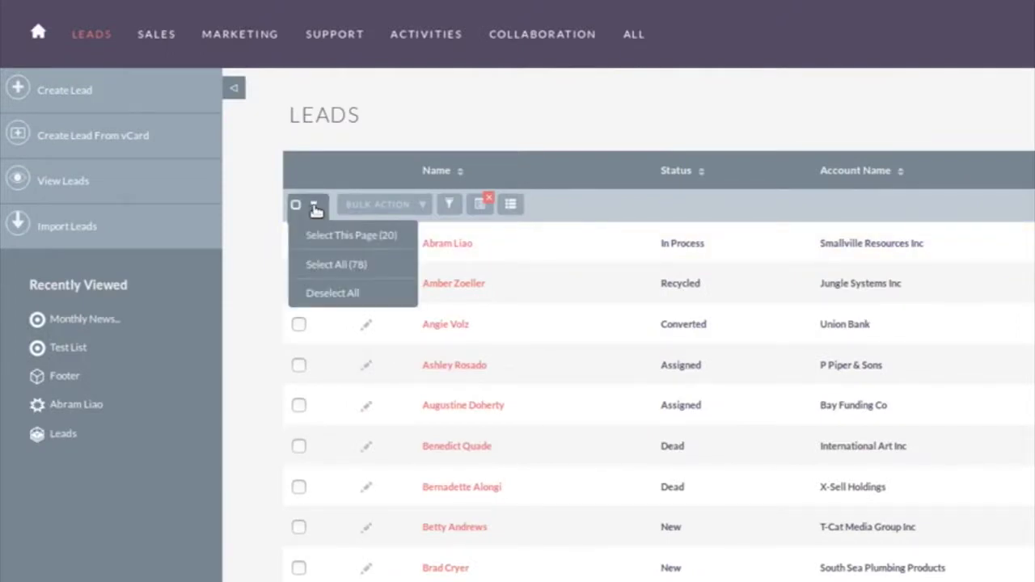
pyautogui.click(335, 265)
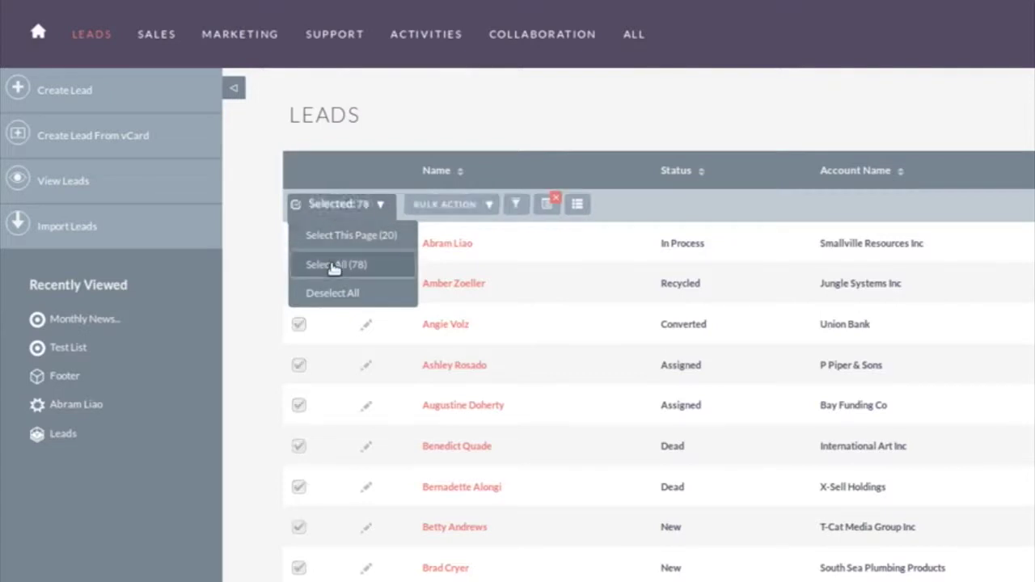
pyautogui.click(485, 212)
pyautogui.click(474, 324)
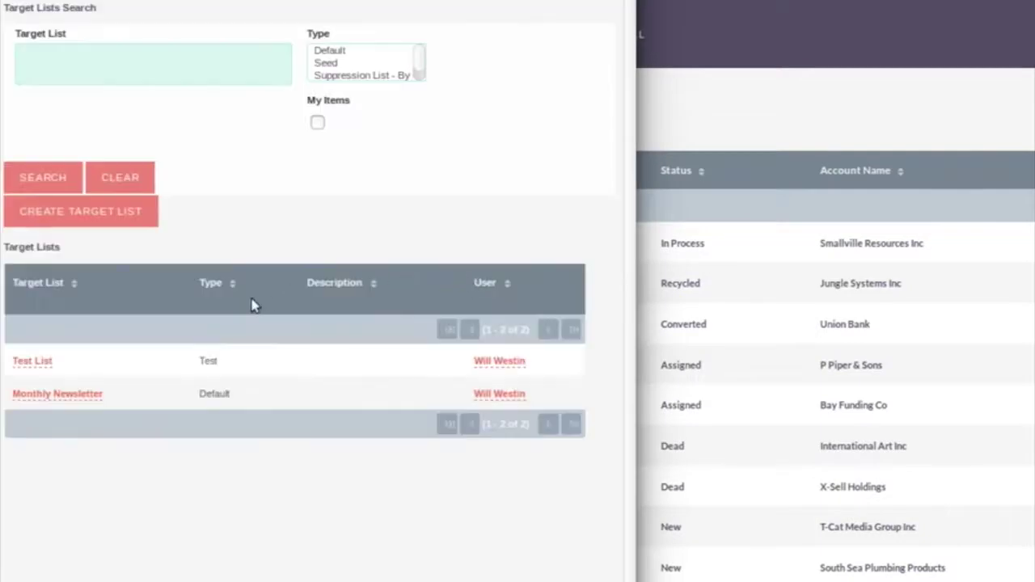
pyautogui.click(94, 394)
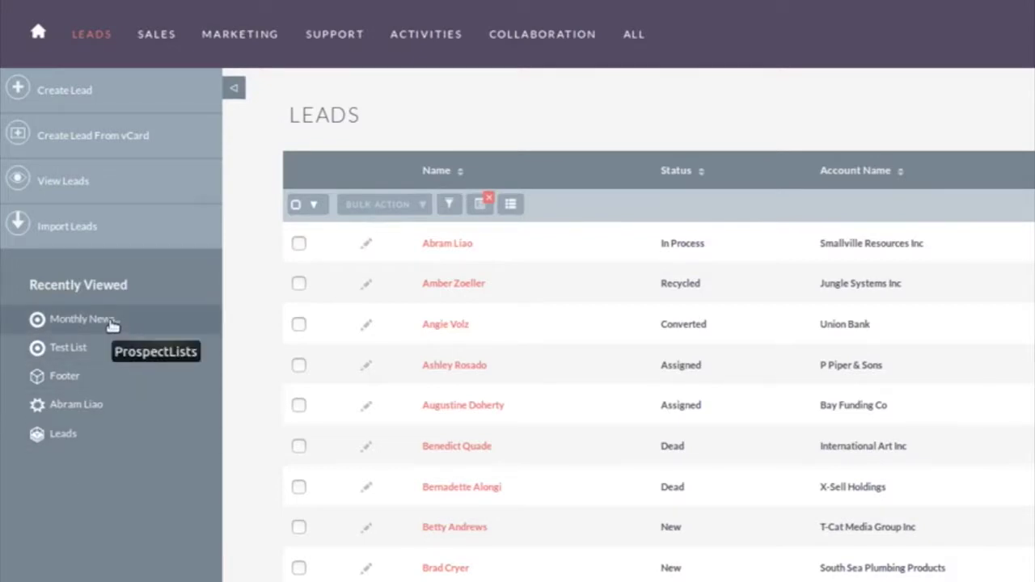
# Step: Check the Monthly Newsletter target list record, then go to the Campaigns list
pyautogui.click(112, 322)
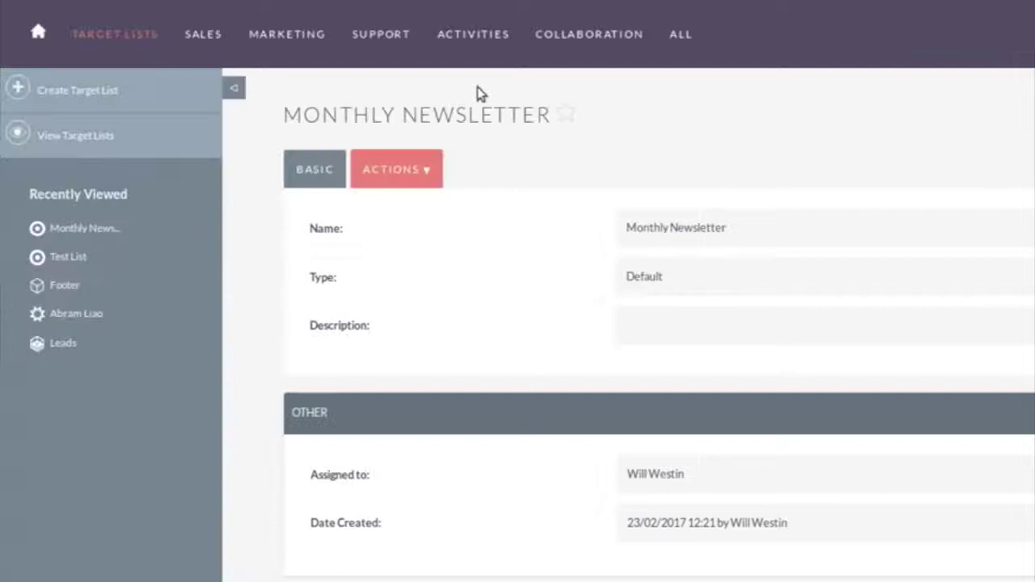
pyautogui.moveTo(329, 45)
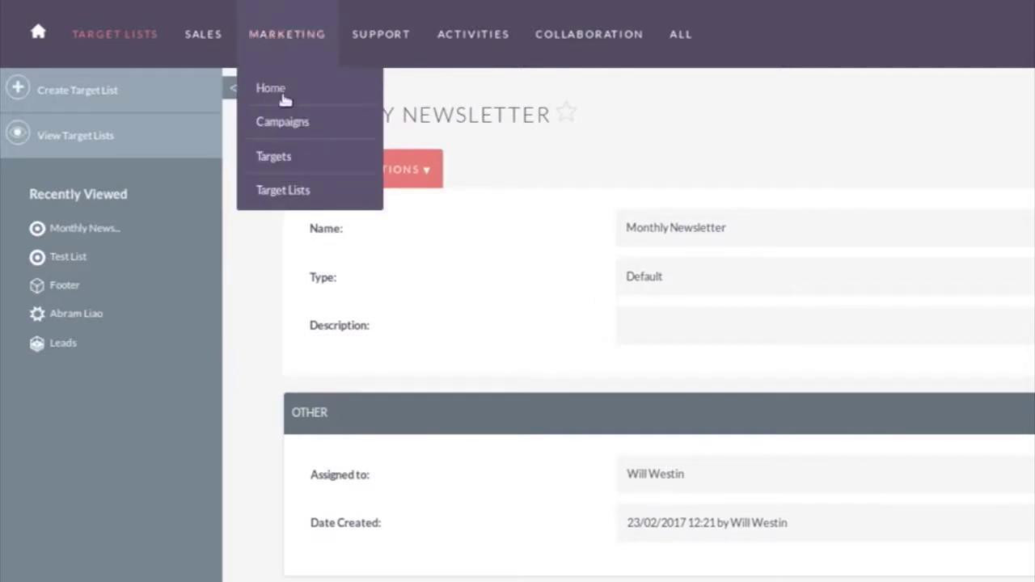
pyautogui.click(285, 125)
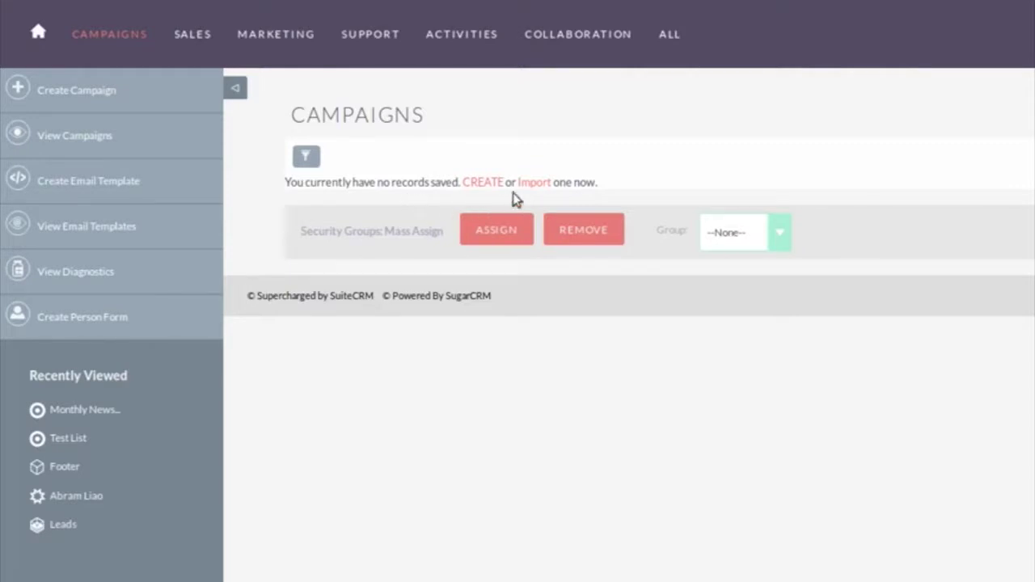
# Step: Start a new campaign from the Campaigns page to reach the Campaign Wizard
pyautogui.click(488, 183)
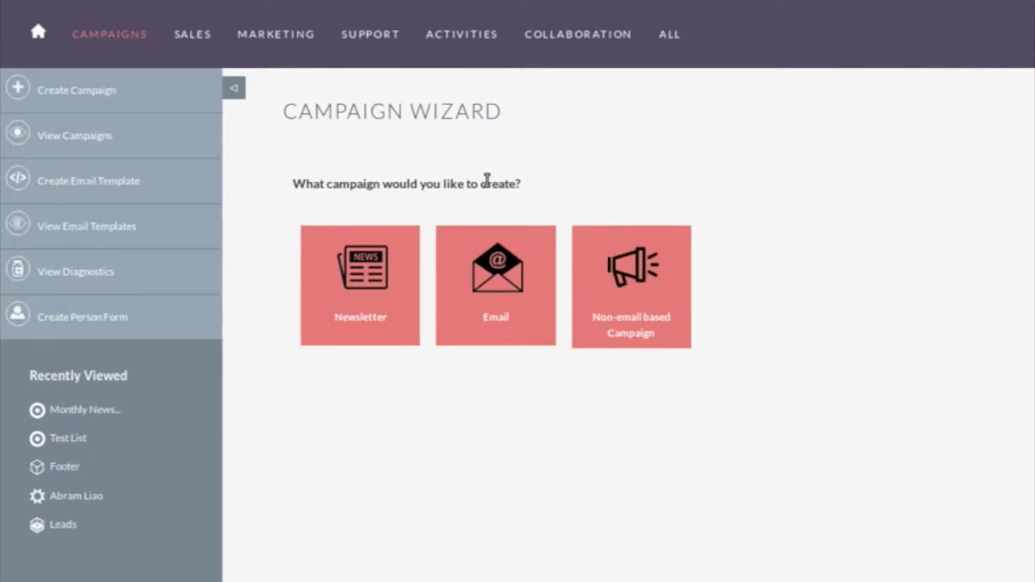
# Step: Choose the Newsletter campaign type, name it 'Monthly Newsletter', and set its status to Active
pyautogui.moveTo(367, 289)
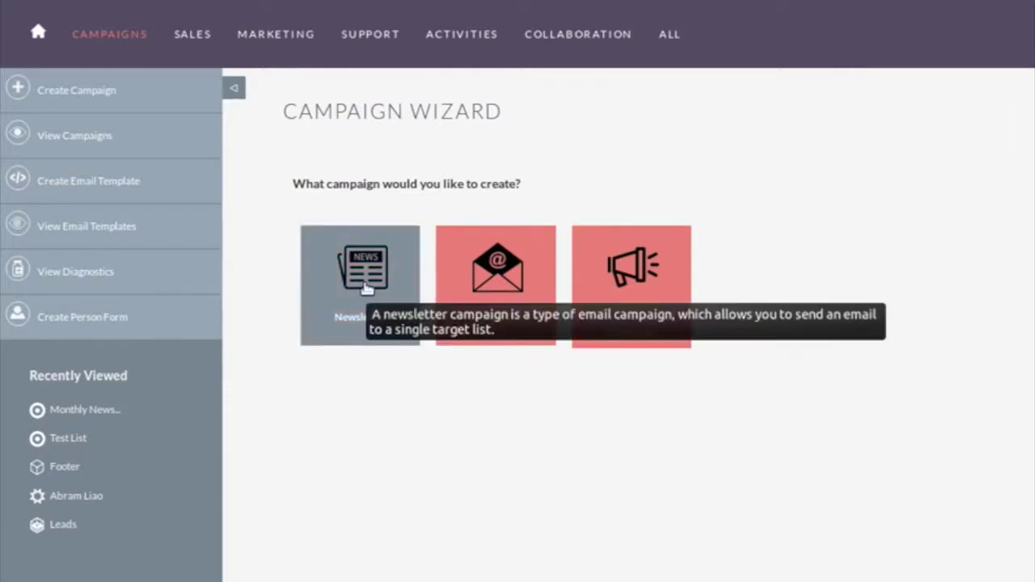
pyautogui.click(366, 288)
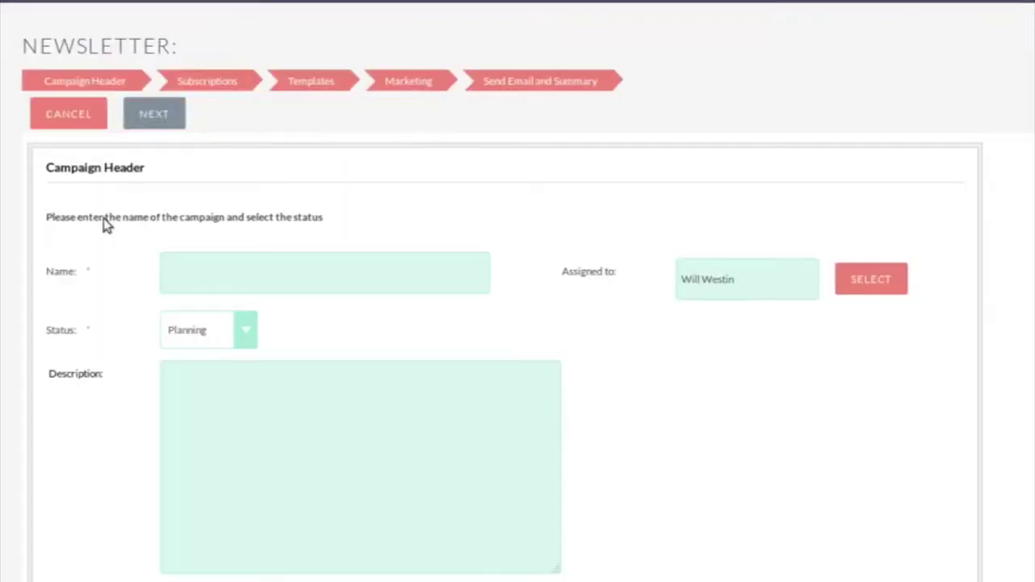
pyautogui.click(178, 264)
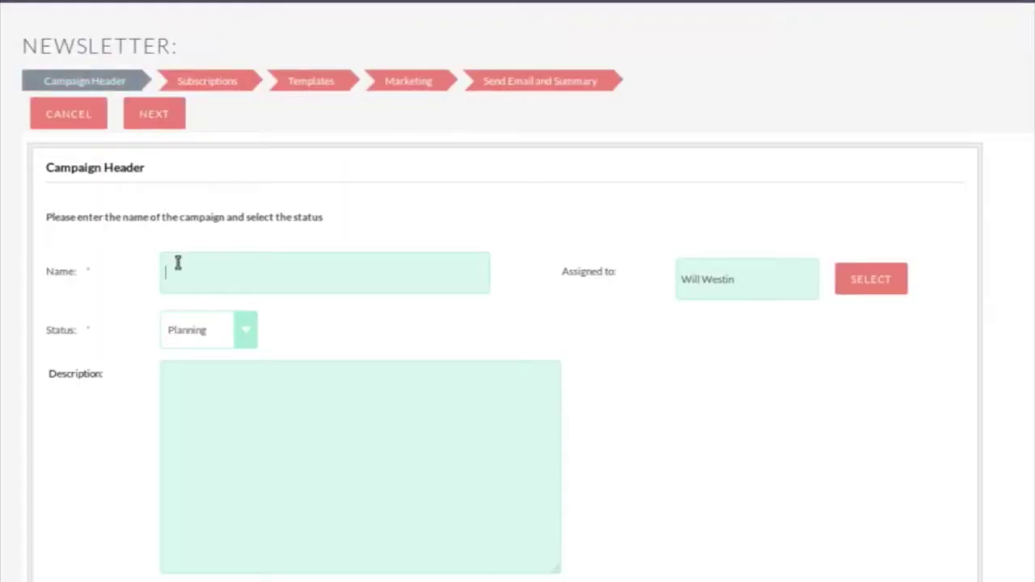
pyautogui.write('Monthly Newsletter')
pyautogui.click(248, 340)
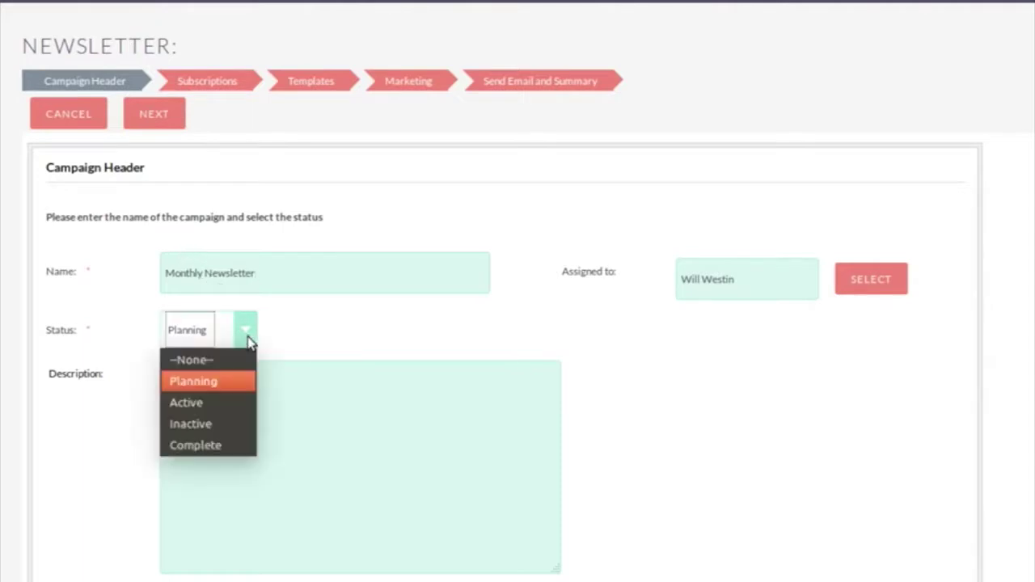
pyautogui.click(230, 401)
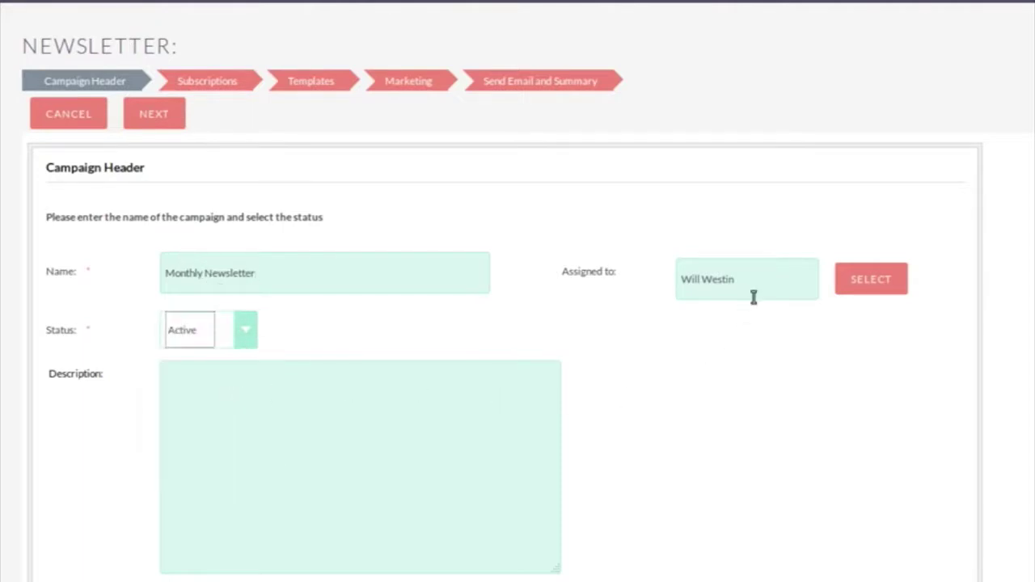
pyautogui.scroll(-4, 683, 388)
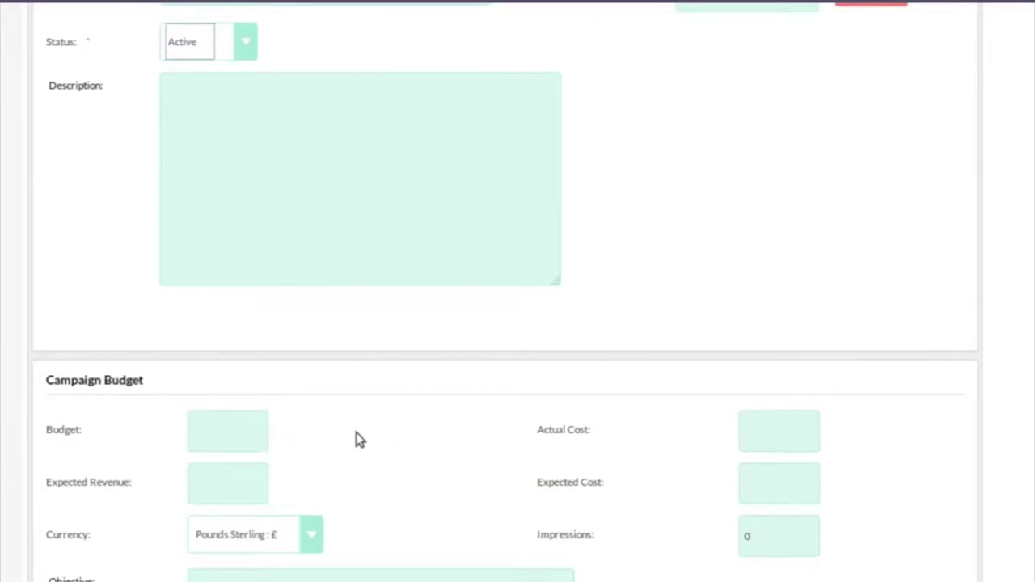
pyautogui.scroll(1, 358, 438)
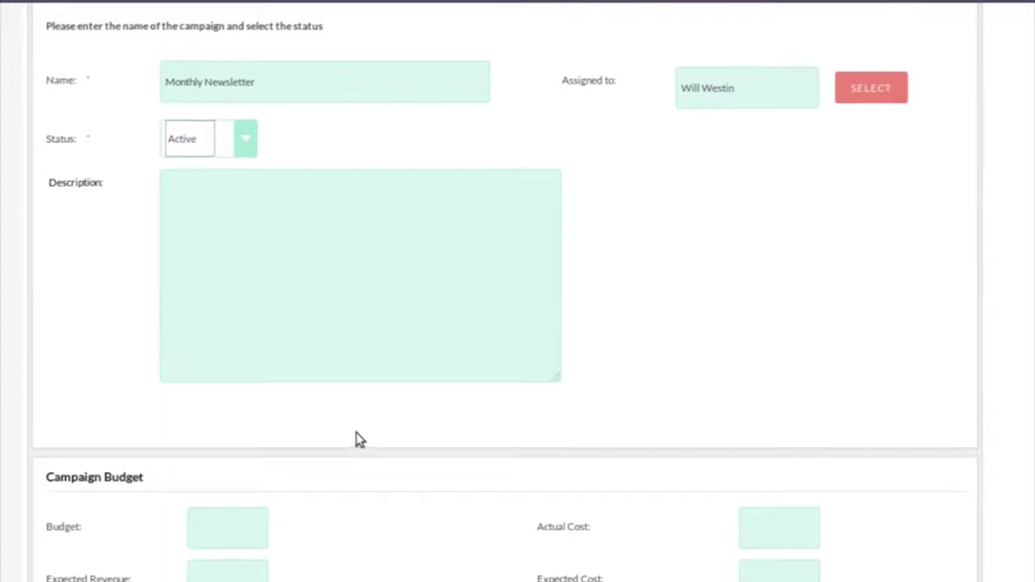
pyautogui.scroll(2, 357, 437)
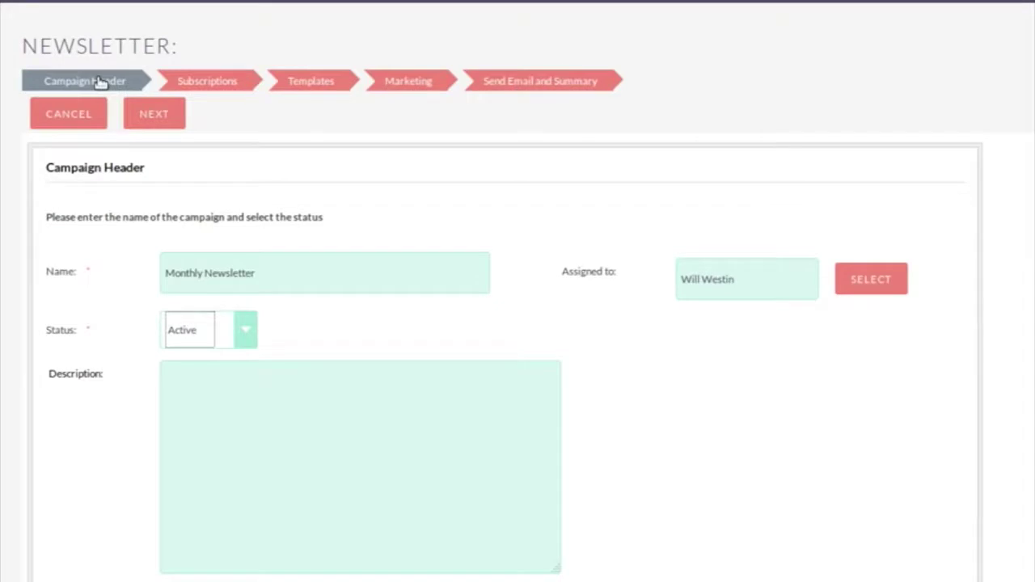
# Step: On the Subscriptions step, select Monthly Newsletter, Test List, and the Default unsubscription list
pyautogui.click(154, 117)
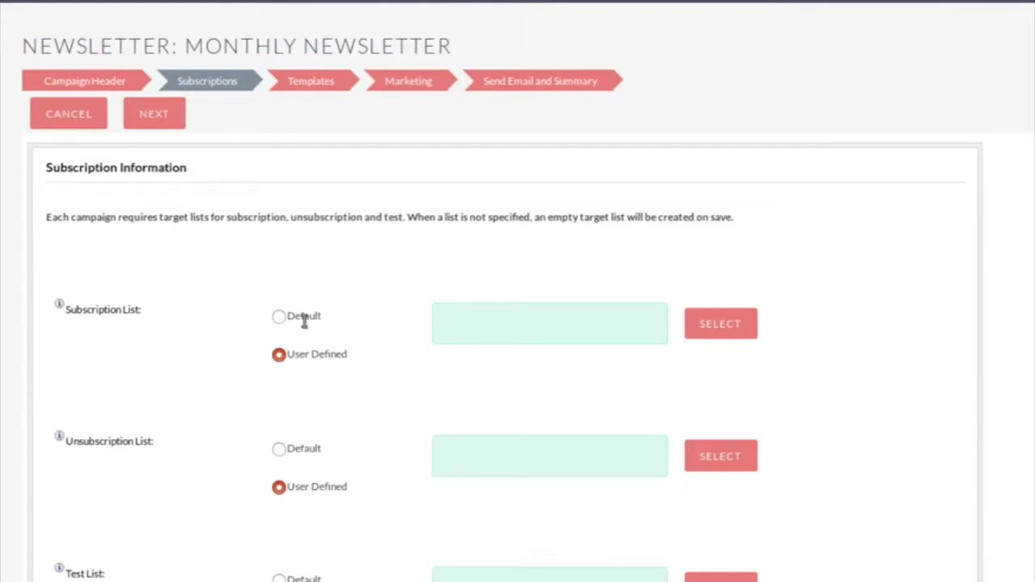
pyautogui.click(711, 331)
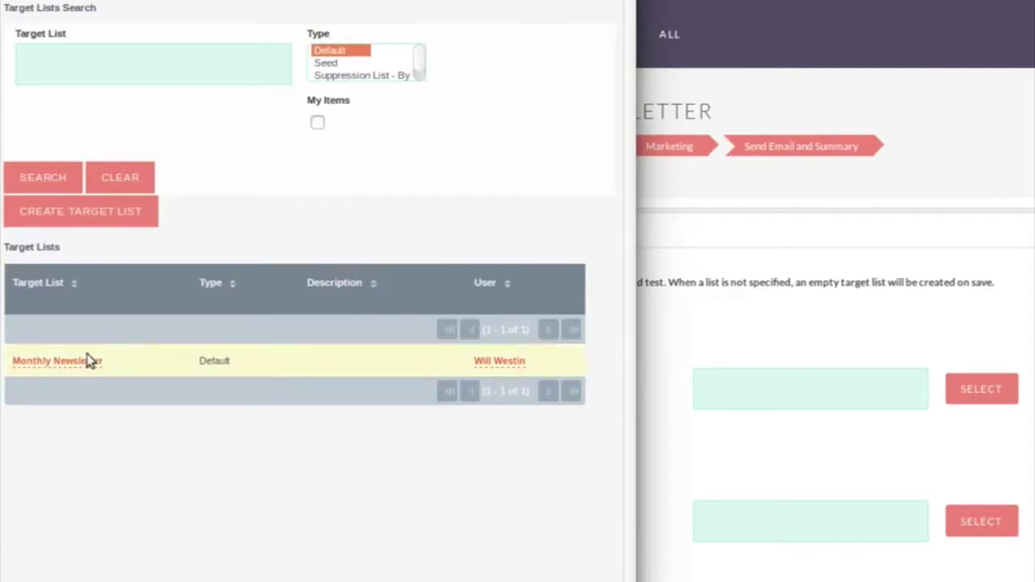
pyautogui.click(68, 361)
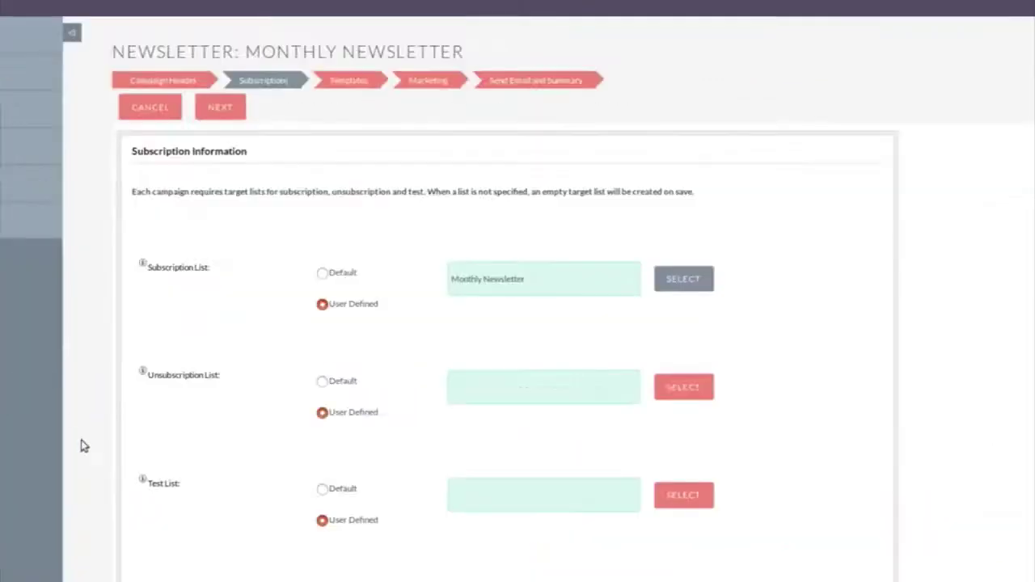
pyautogui.click(682, 497)
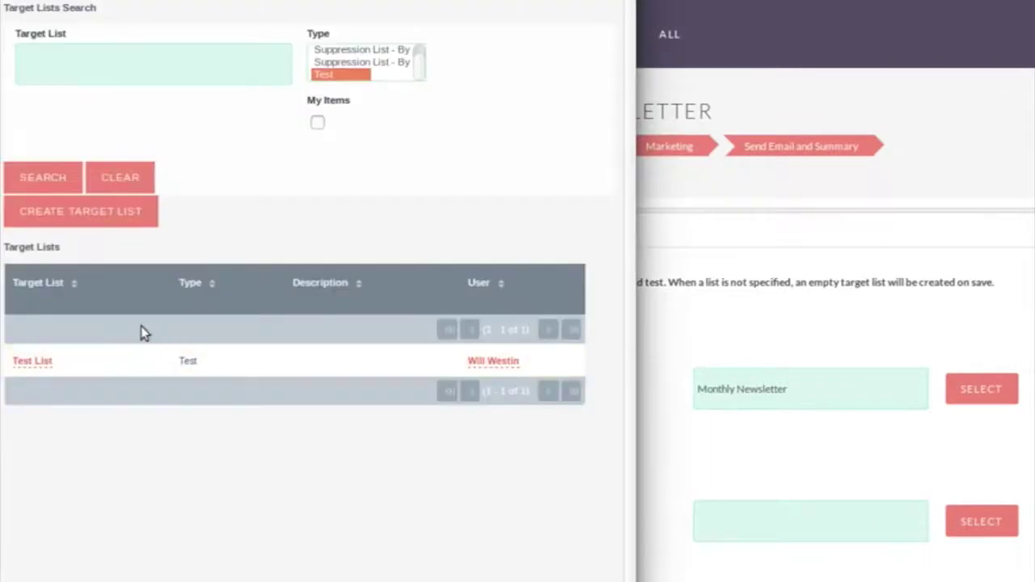
pyautogui.click(33, 361)
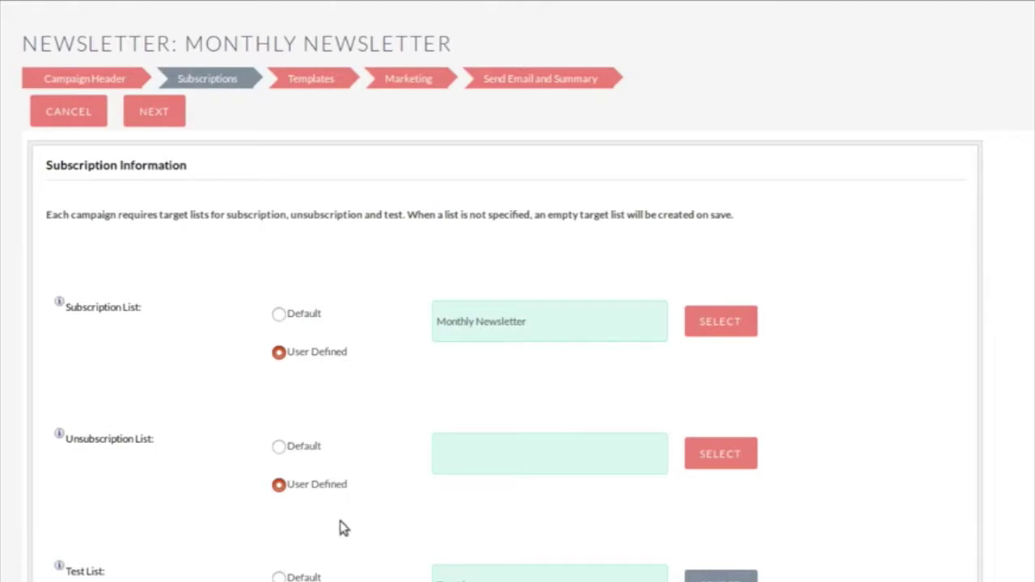
pyautogui.click(277, 449)
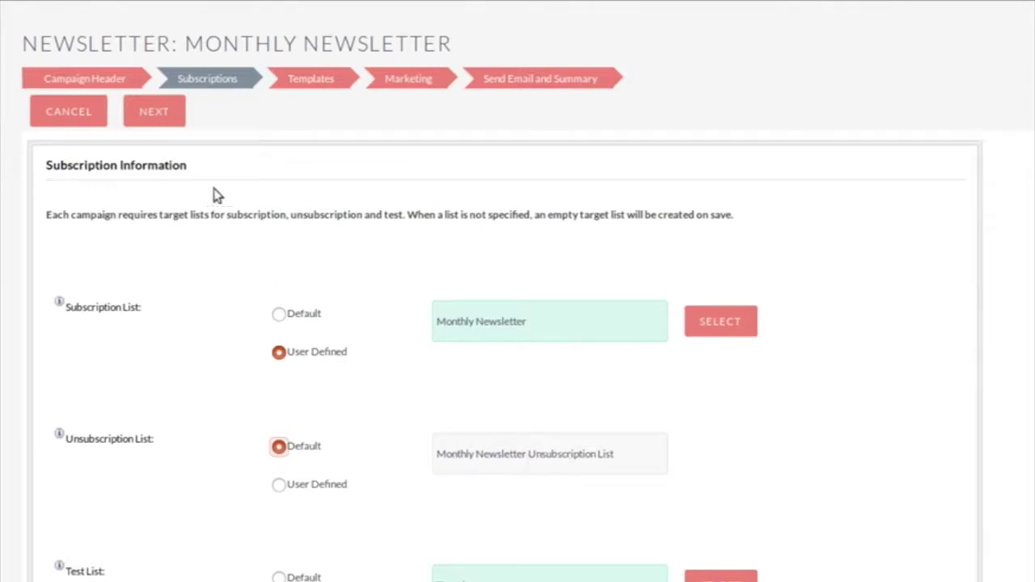
# Step: At the email template step, create a brand new template named 'Monthly Newsletter' and save it
pyautogui.click(156, 120)
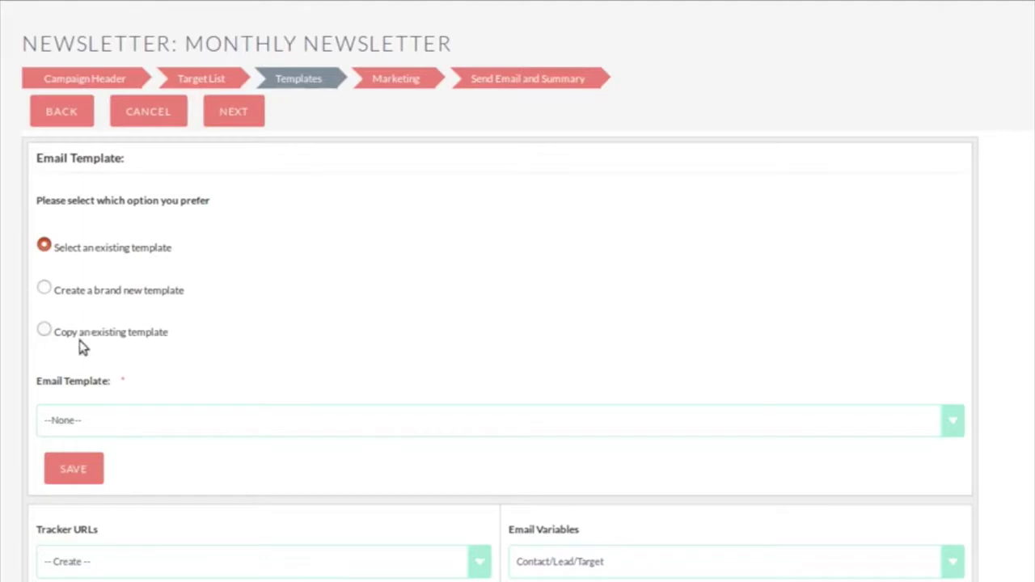
pyautogui.click(43, 291)
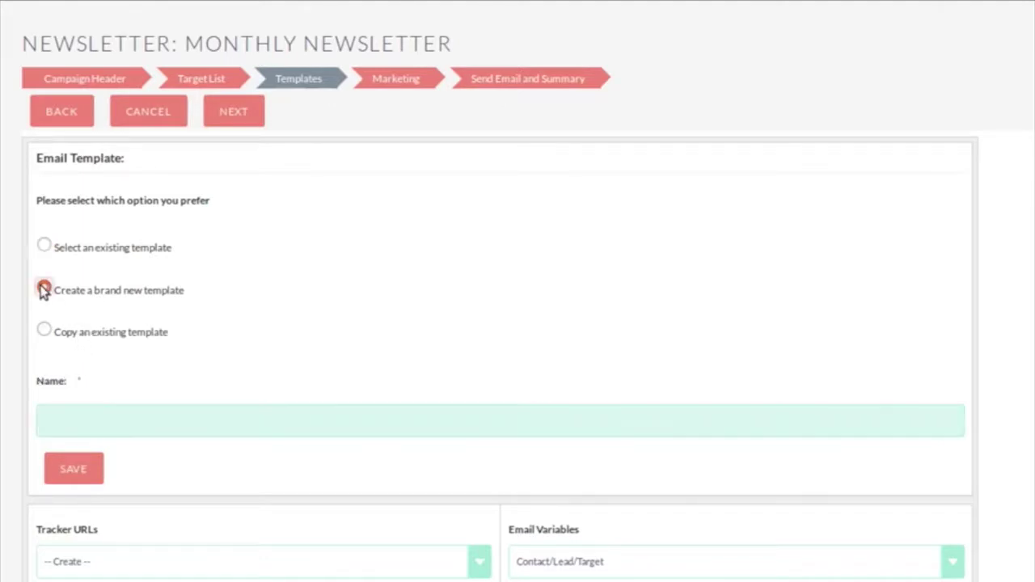
pyautogui.click(77, 414)
pyautogui.write('Monthly Newsletter')
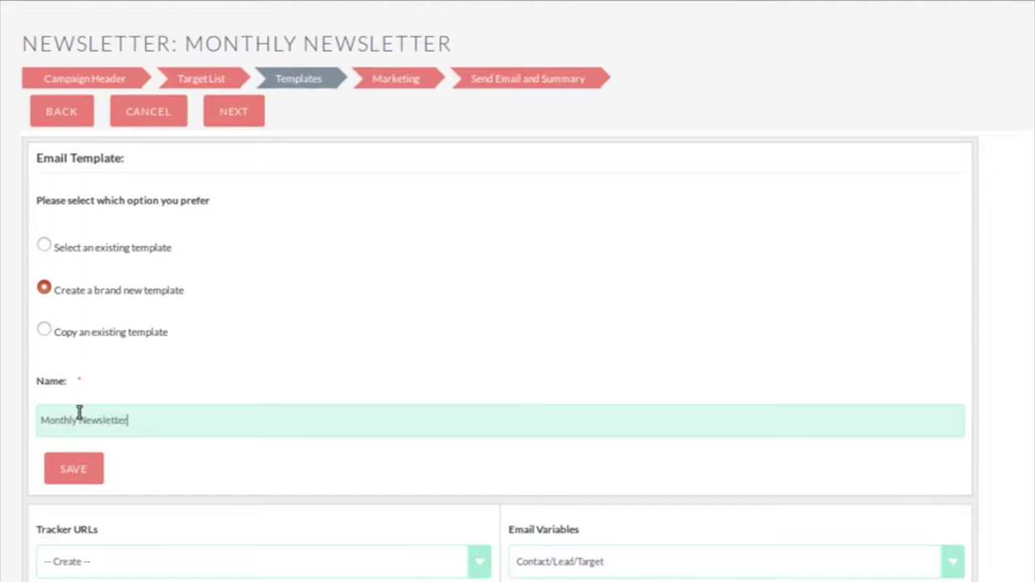
pyautogui.click(74, 469)
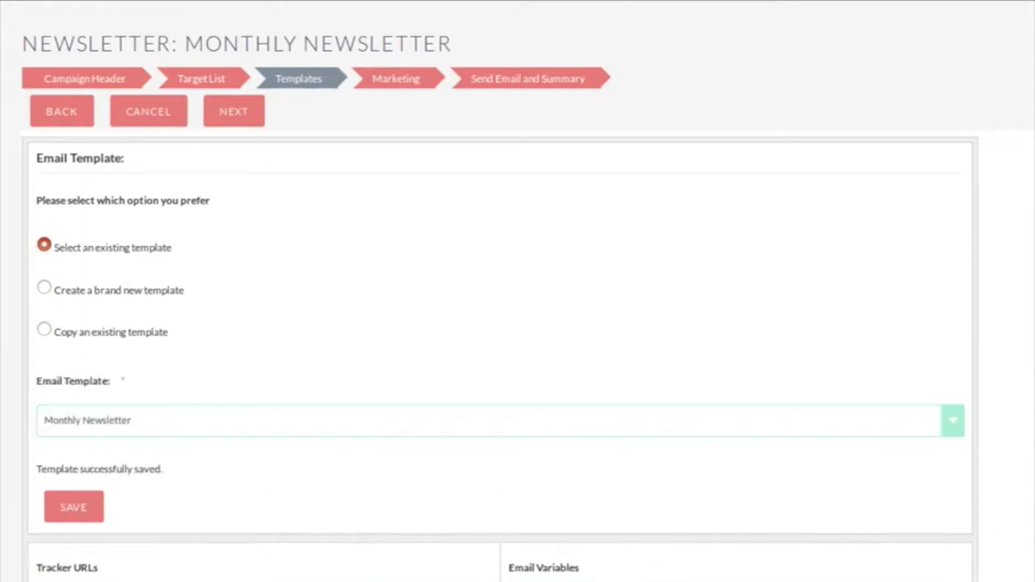
pyautogui.scroll(-4, 966, 524)
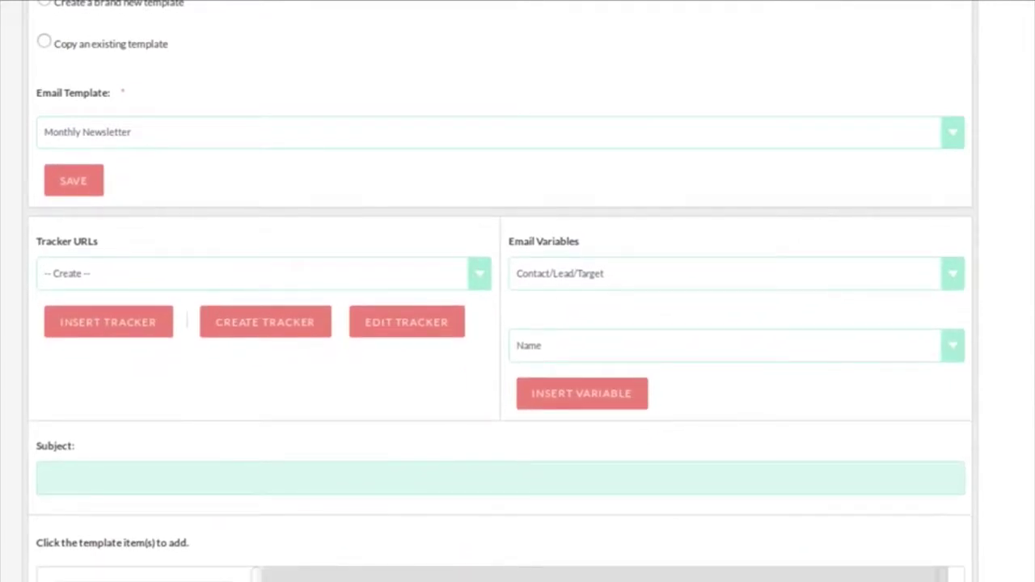
# Step: Add a headline block, a title-and-paragraph block and an image-beside-text block to the template body
pyautogui.scroll(-5, 658, 404)
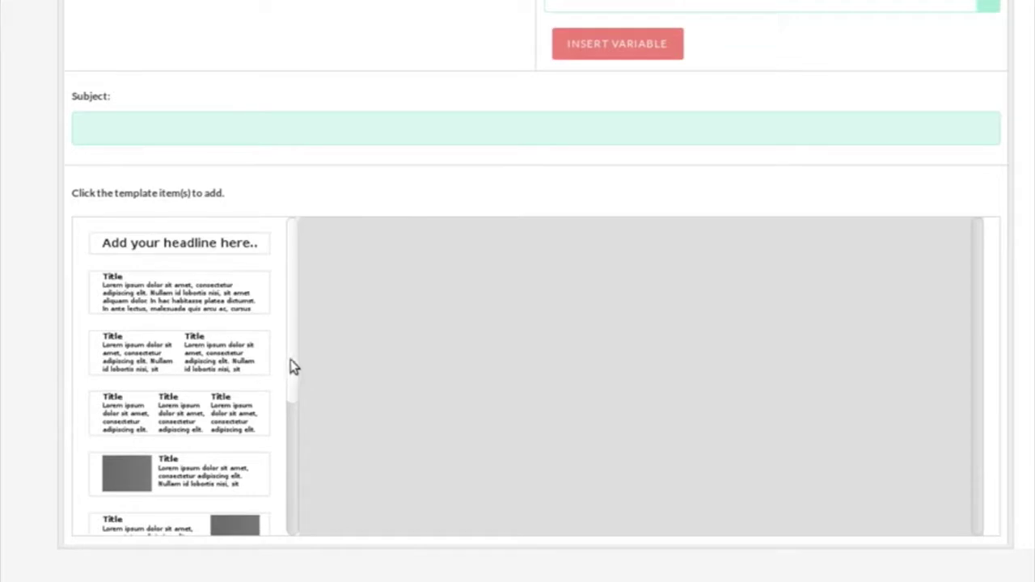
pyautogui.scroll(-5, 281, 417)
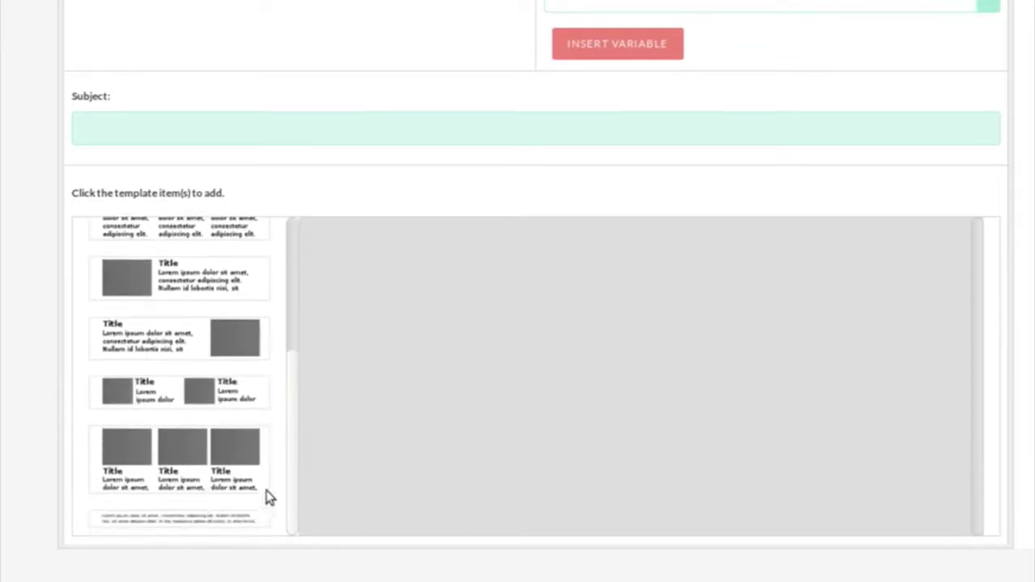
pyautogui.scroll(5, 266, 490)
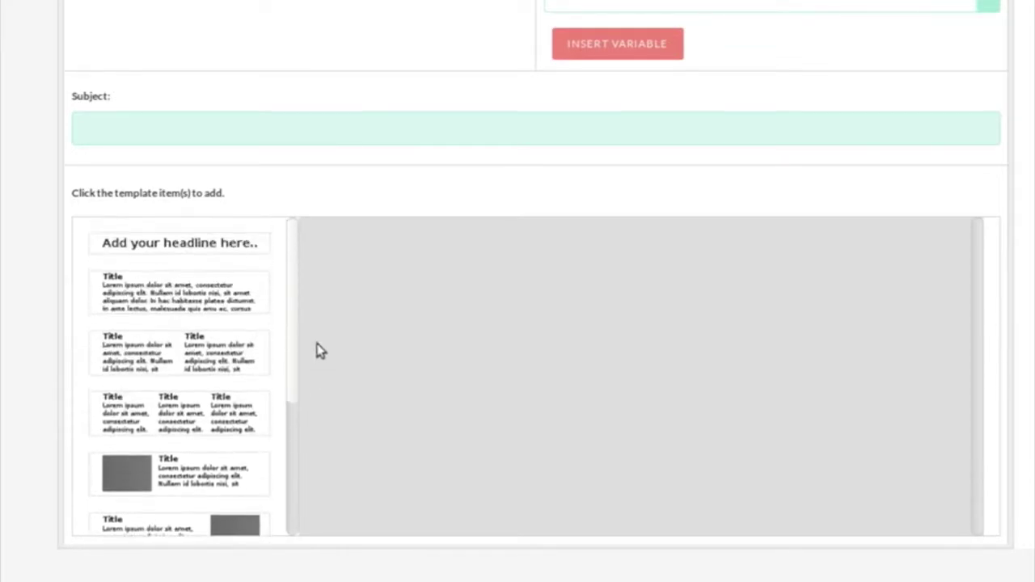
pyautogui.click(229, 256)
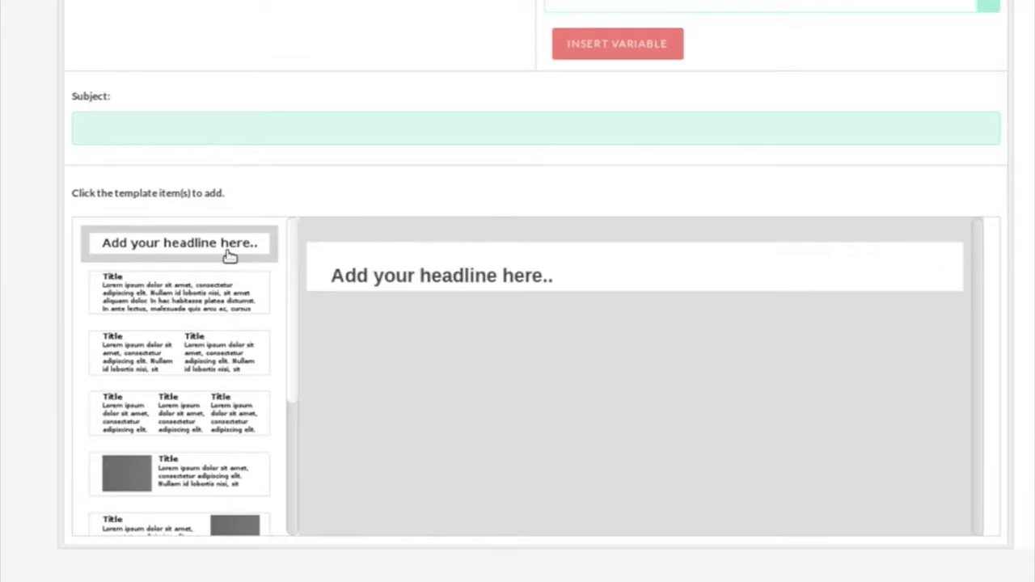
pyautogui.click(206, 301)
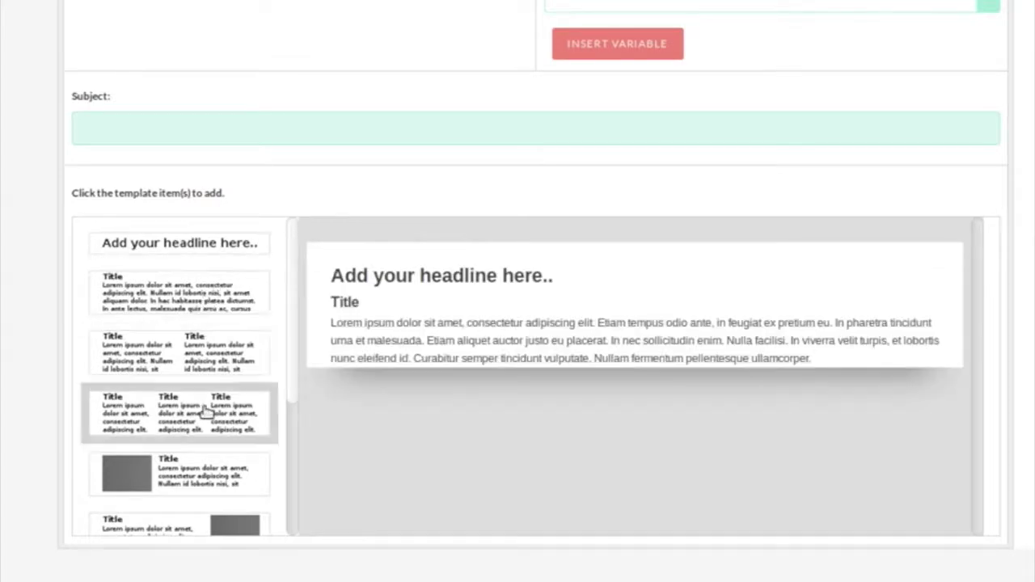
pyautogui.click(206, 480)
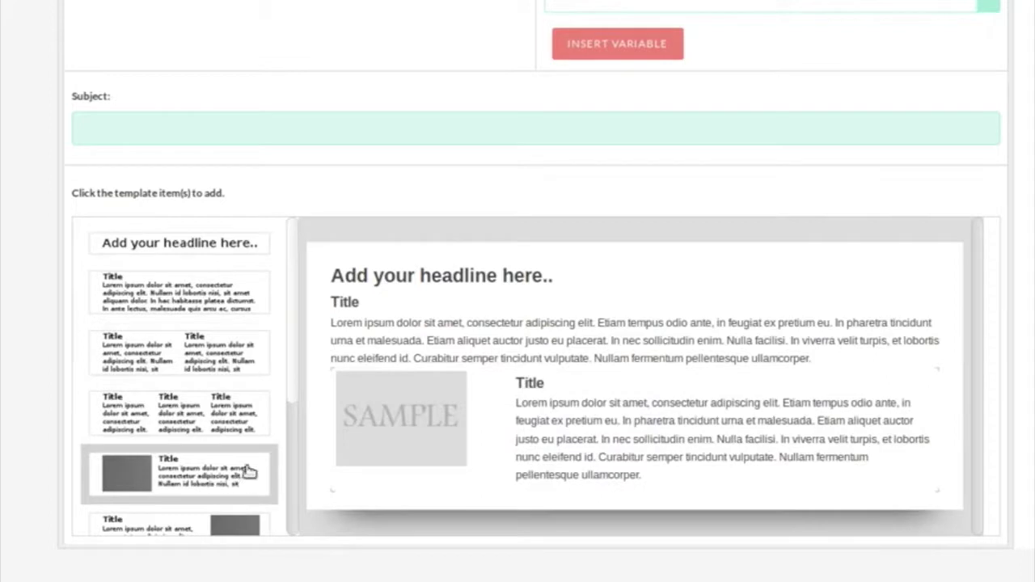
pyautogui.moveTo(508, 444)
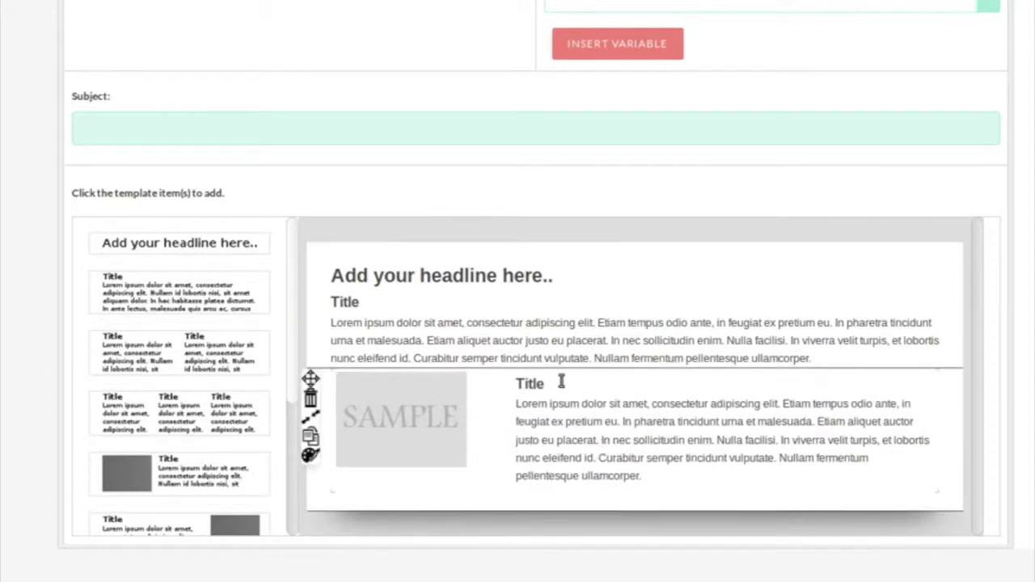
# Step: Change the headline to 'Welcome to our Newsletter' and the first text block to 'We're going to do this monthly'
pyautogui.tripleClick(436, 276)
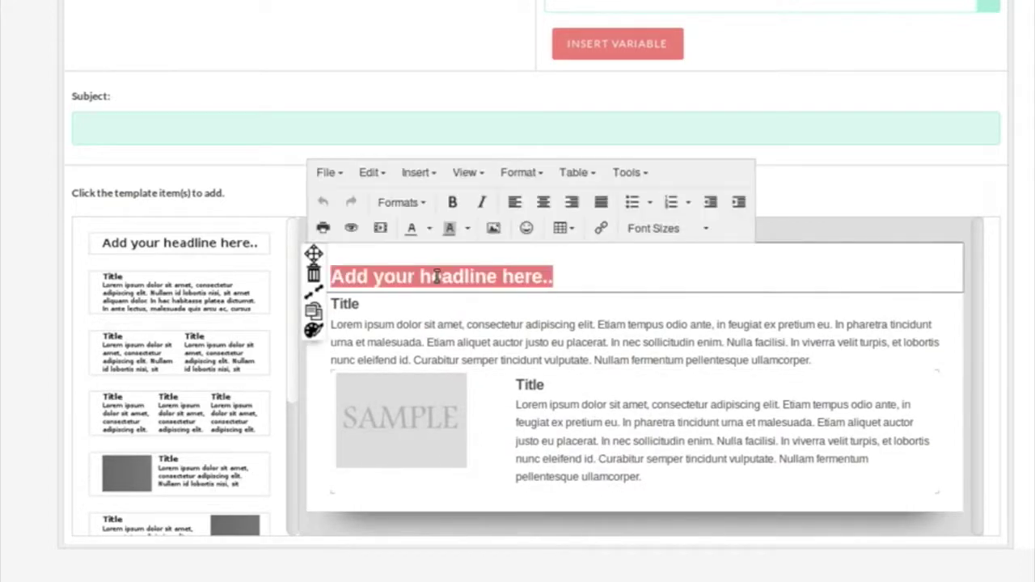
pyautogui.write('Wel')
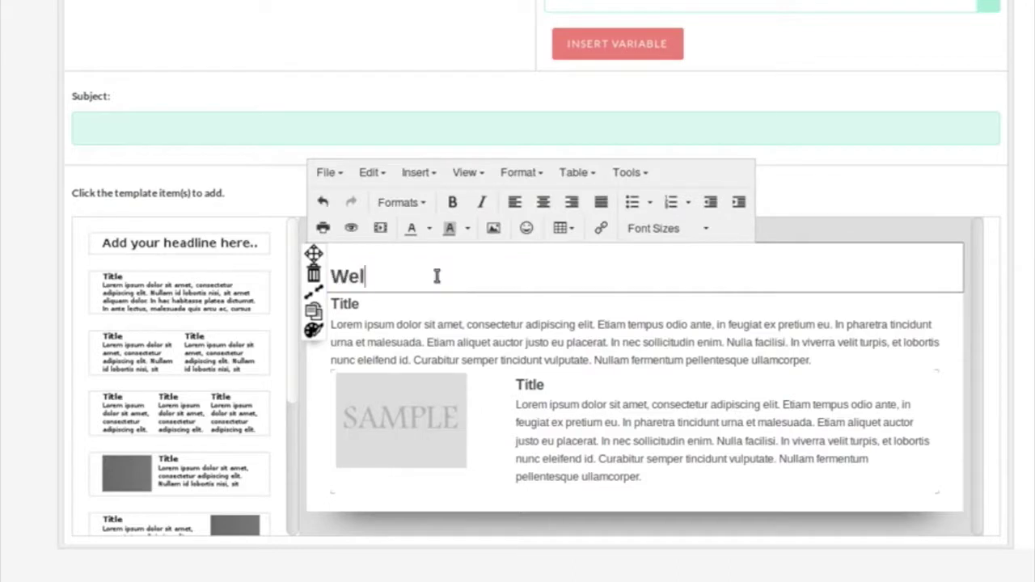
pyautogui.write('come to ou')
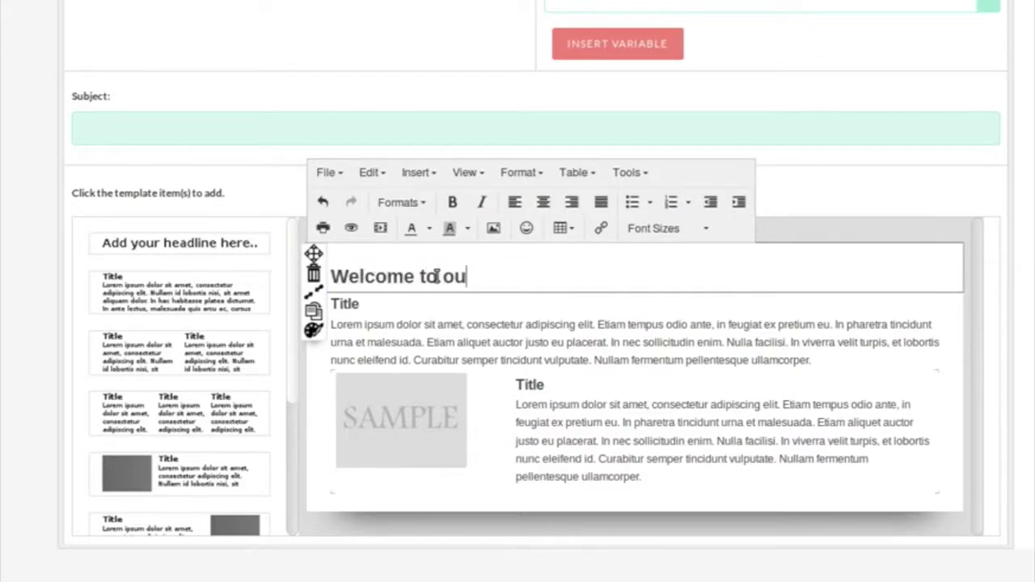
pyautogui.write('r Newsletter')
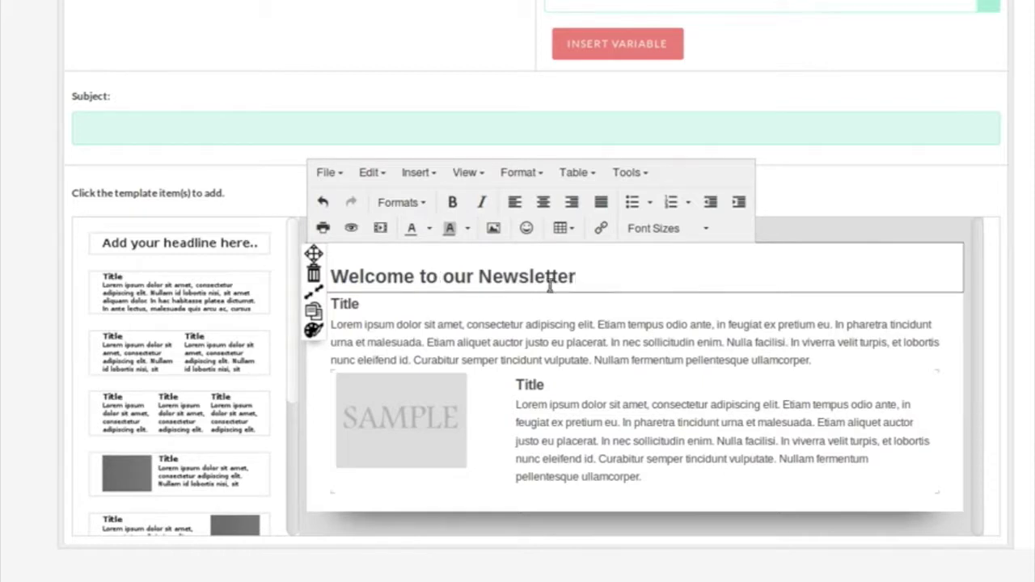
pyautogui.moveTo(820, 363); pyautogui.dragTo(382, 299)
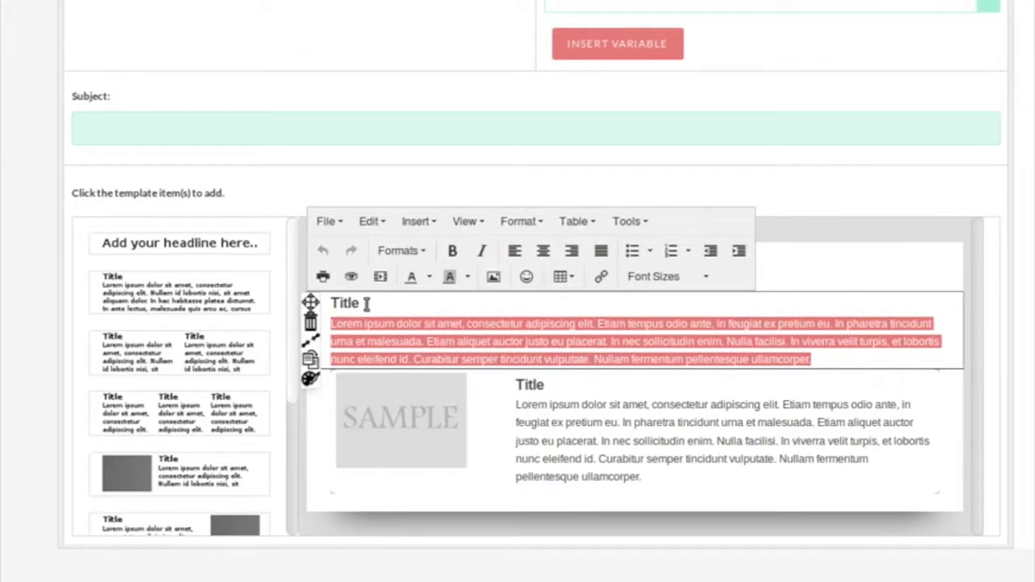
pyautogui.press('BackSpace')
pyautogui.write('We')
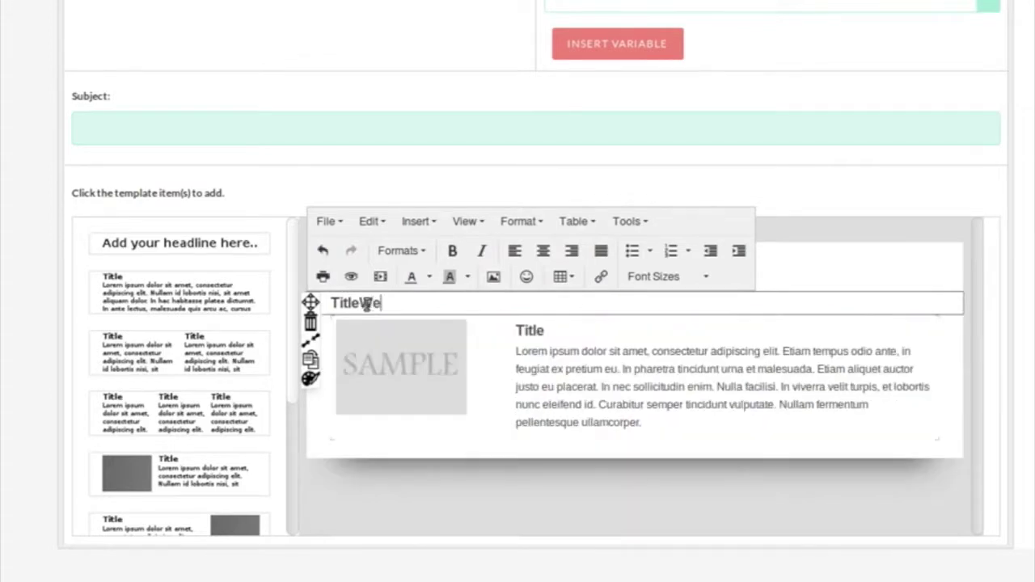
pyautogui.write("'re going to ")
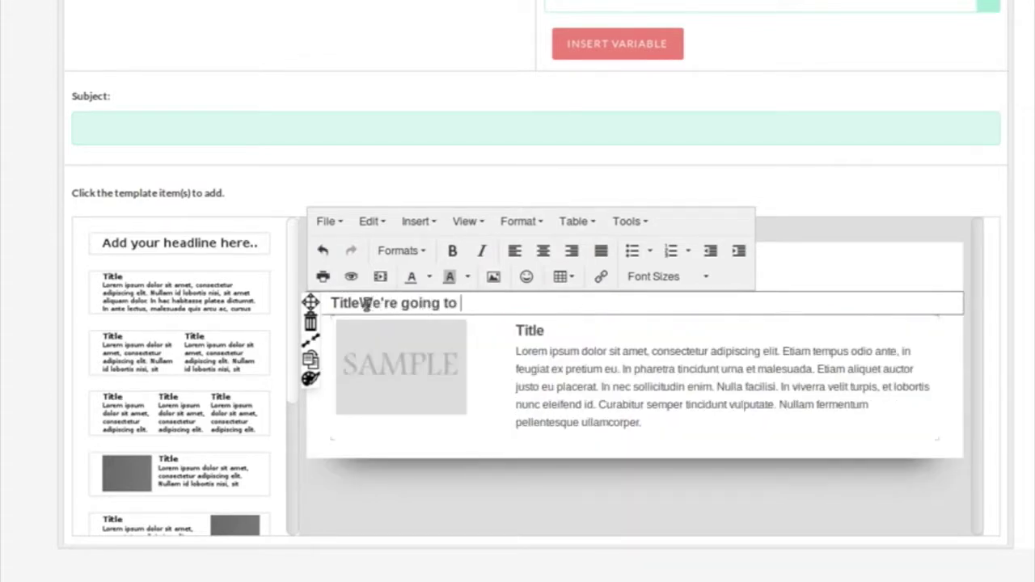
pyautogui.write('do this mon')
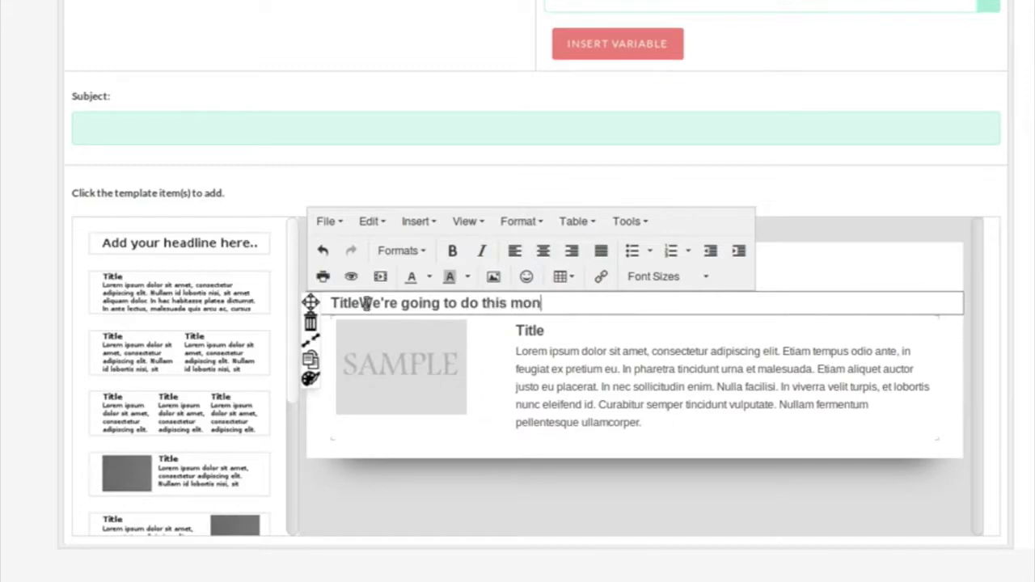
pyautogui.write('thly')
pyautogui.moveTo(359, 303); pyautogui.dragTo(325, 300)
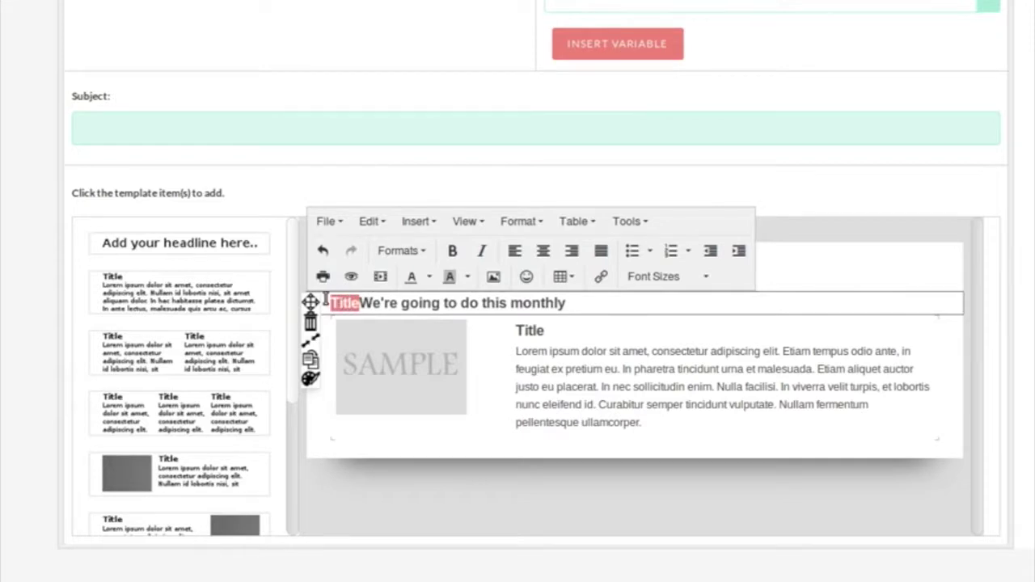
pyautogui.press('BackSpace')
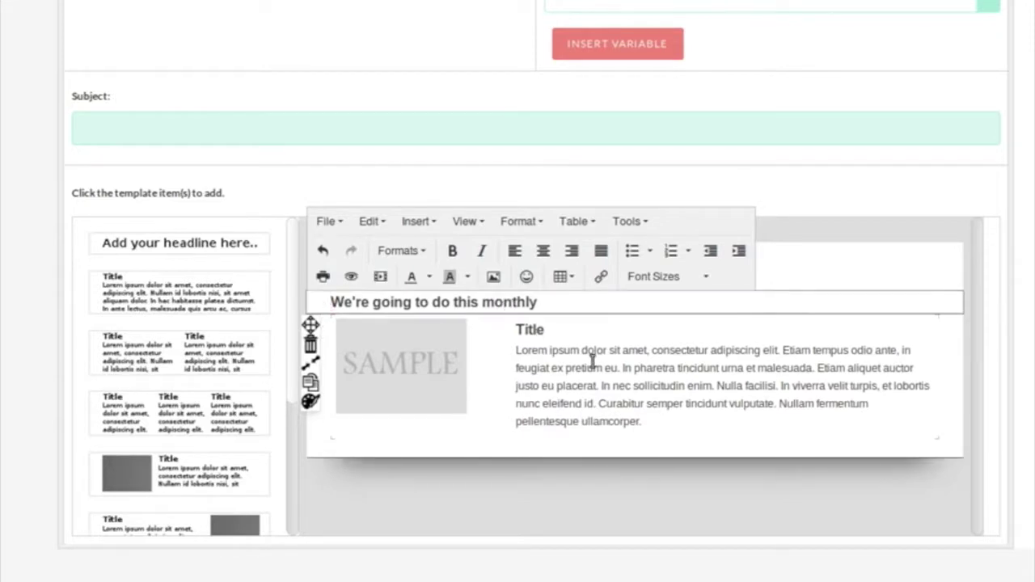
pyautogui.scroll(3, 592, 362)
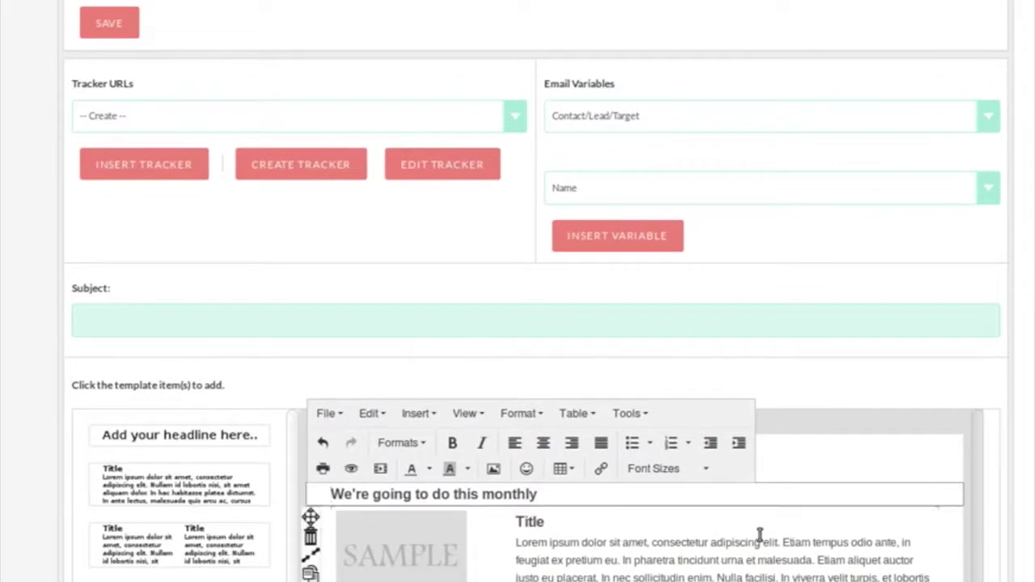
# Step: Replace the SAMPLE placeholder picture with suite_icon.png at width 130, with proportions unlocked
pyautogui.click(408, 561)
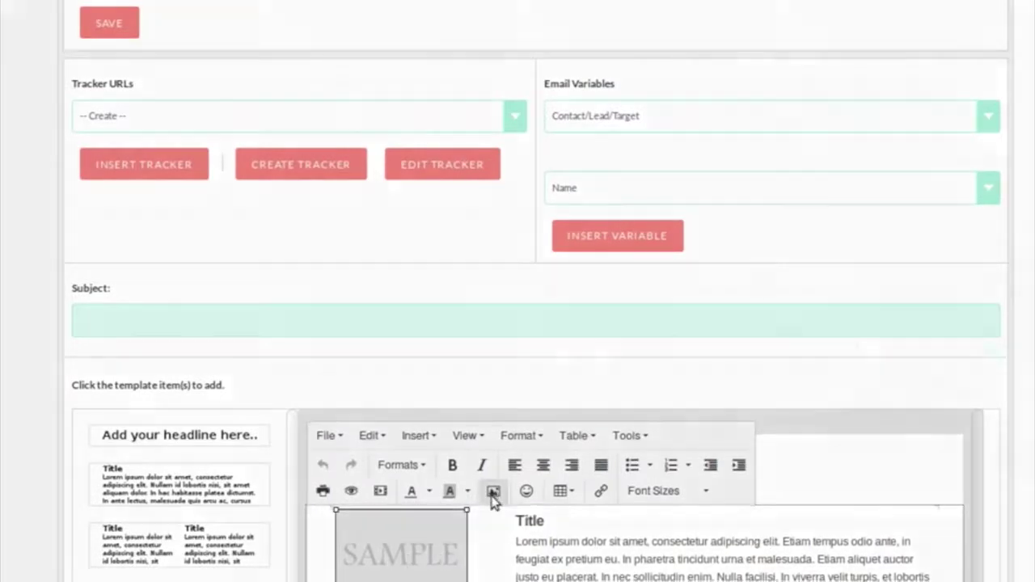
pyautogui.click(493, 492)
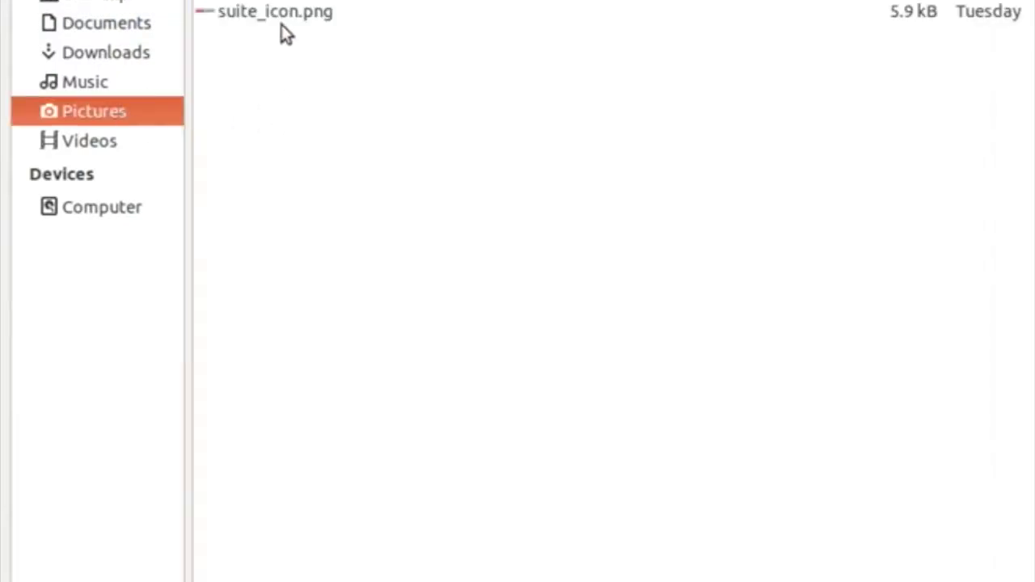
pyautogui.doubleClick(282, 22)
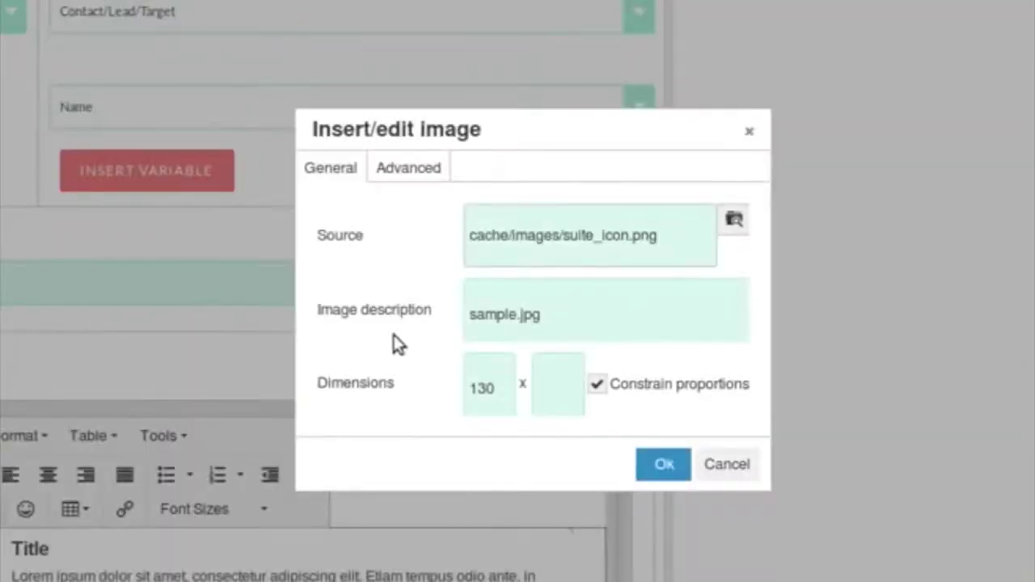
pyautogui.click(597, 386)
pyautogui.click(664, 466)
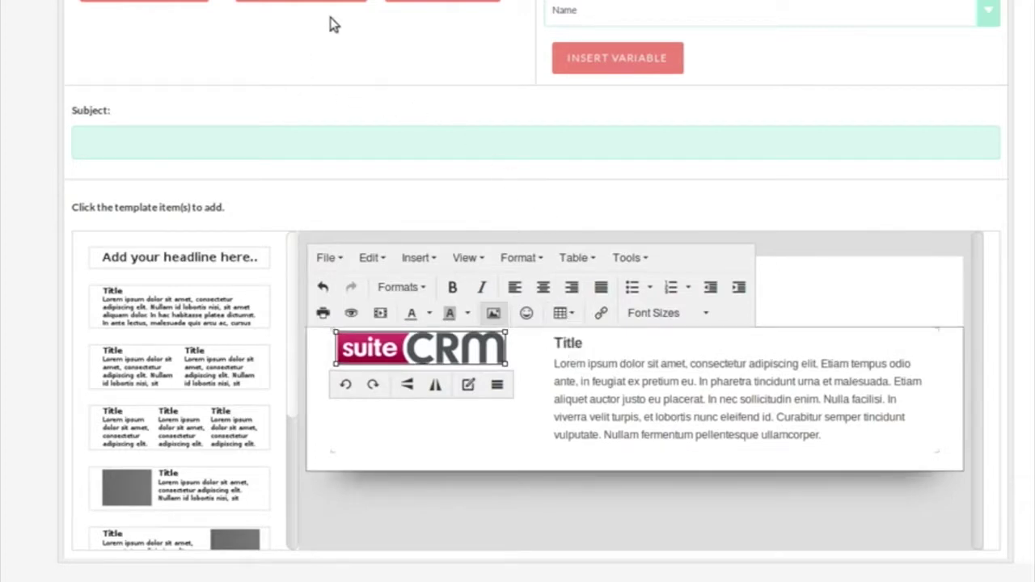
pyautogui.scroll(3, 333, 23)
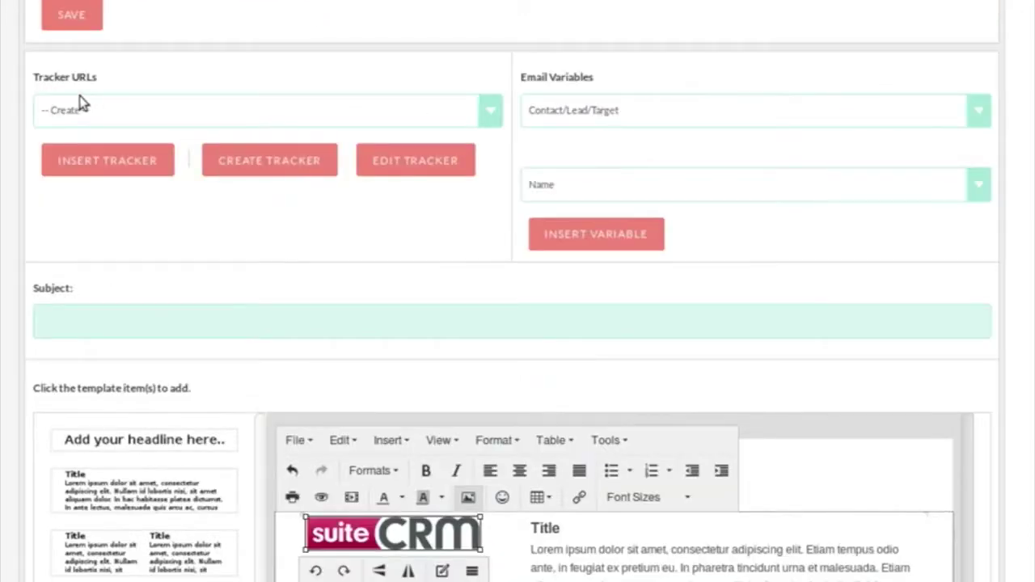
pyautogui.click(243, 162)
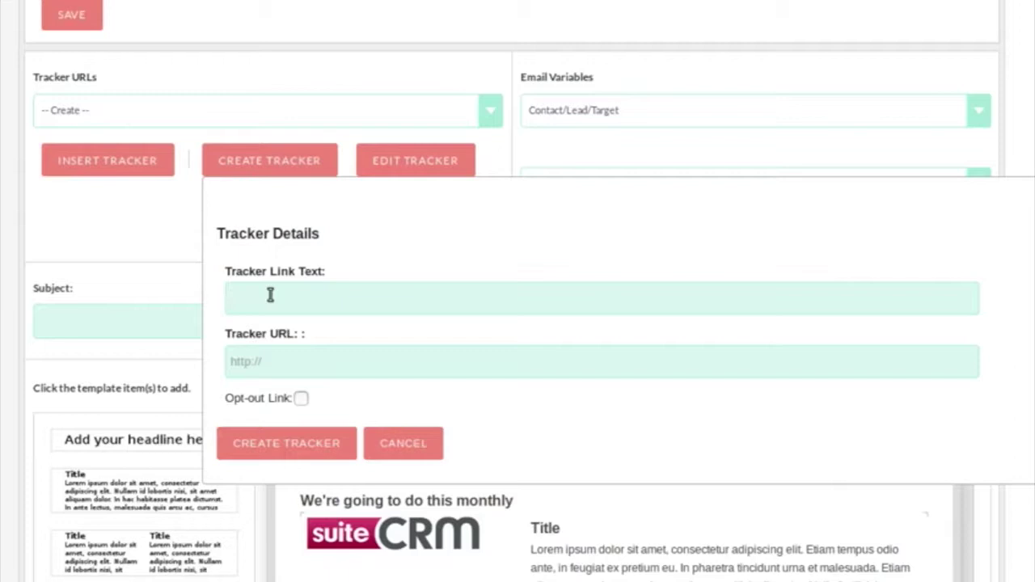
pyautogui.write('Click here to visit new website')
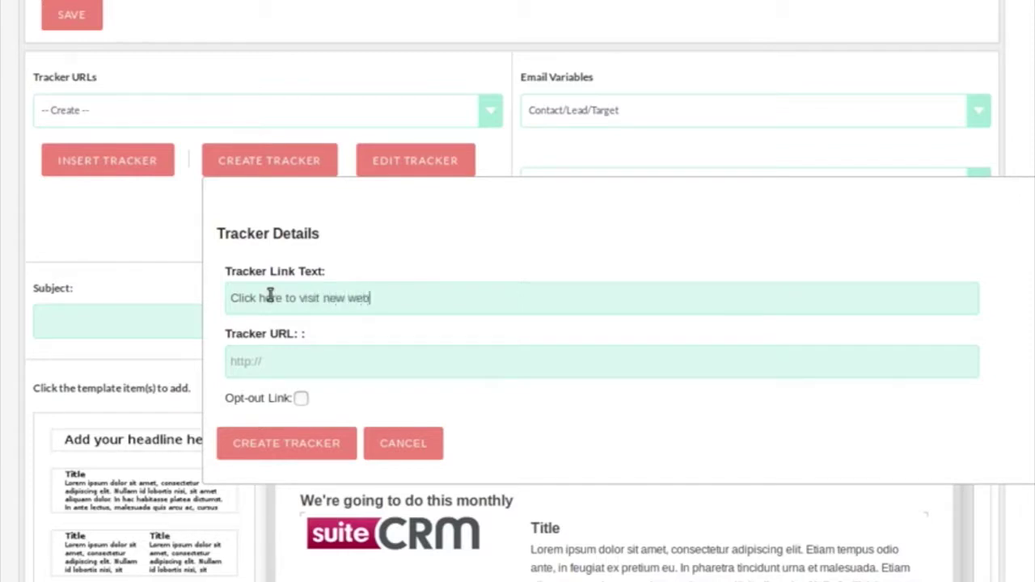
pyautogui.click(281, 361)
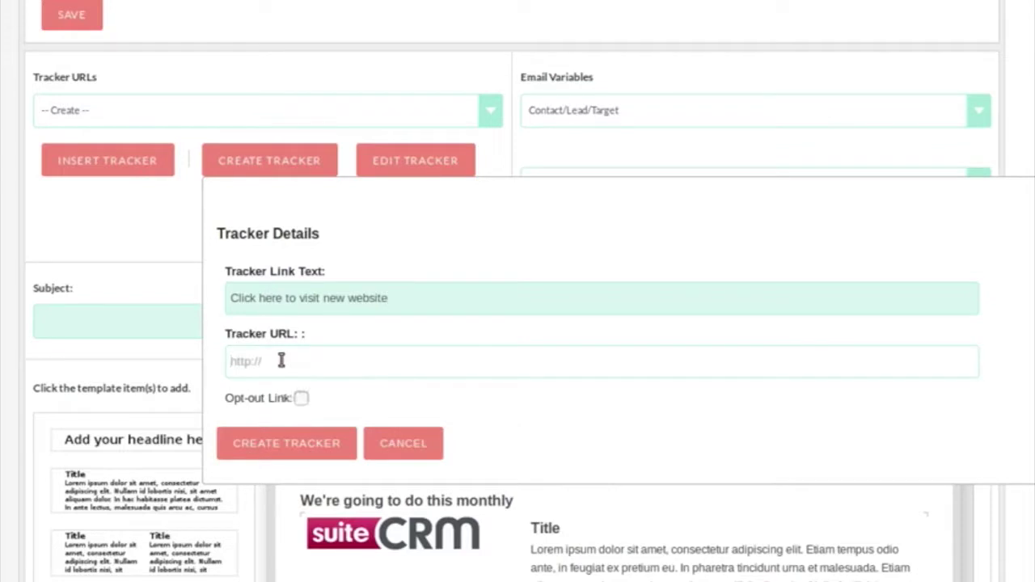
pyautogui.write('http://www.newsite.com')
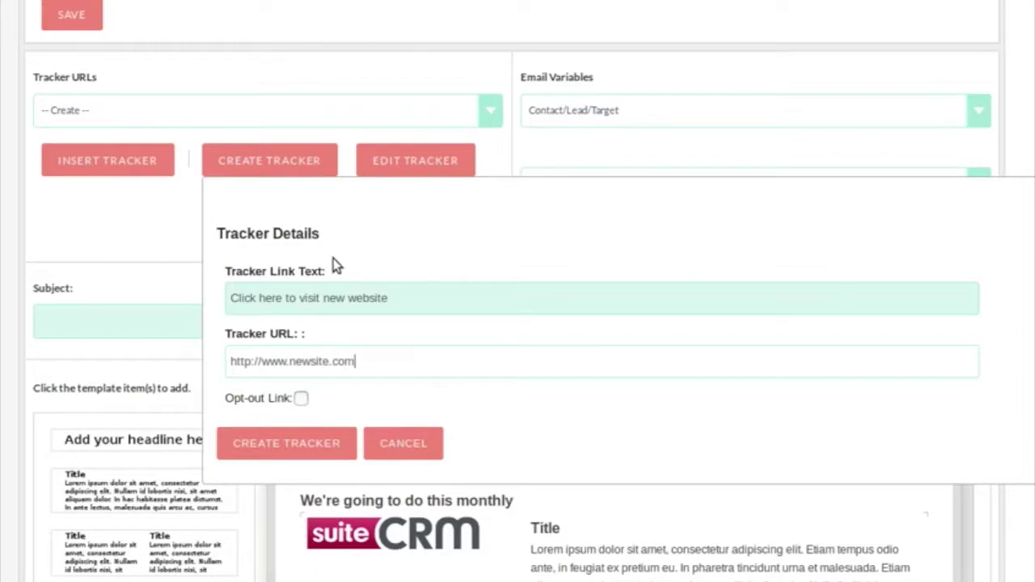
pyautogui.click(314, 444)
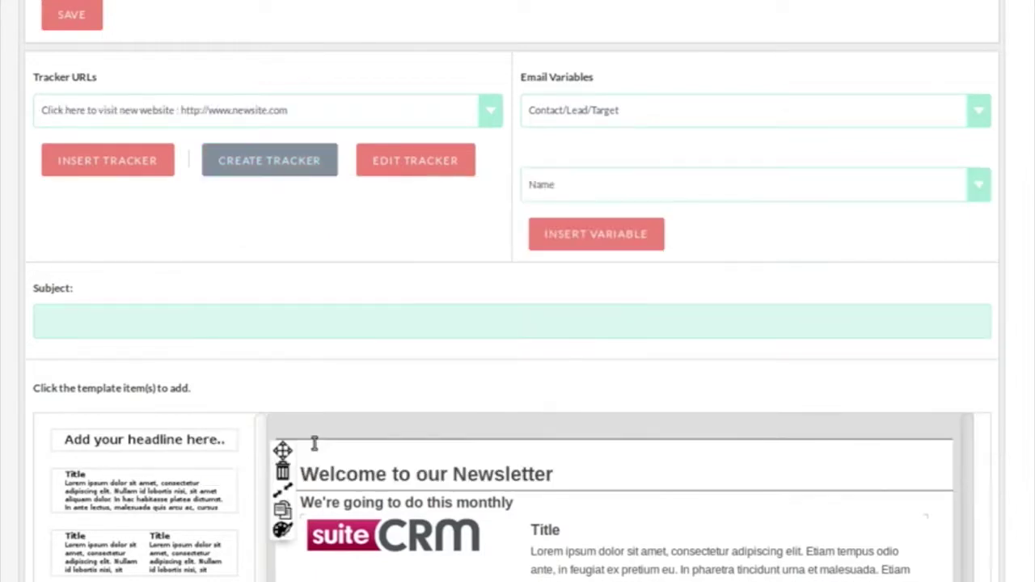
# Step: Create the opt-out tracker 'Click here to optout' and confirm it appears in the Tracker URLs list
pyautogui.click(267, 167)
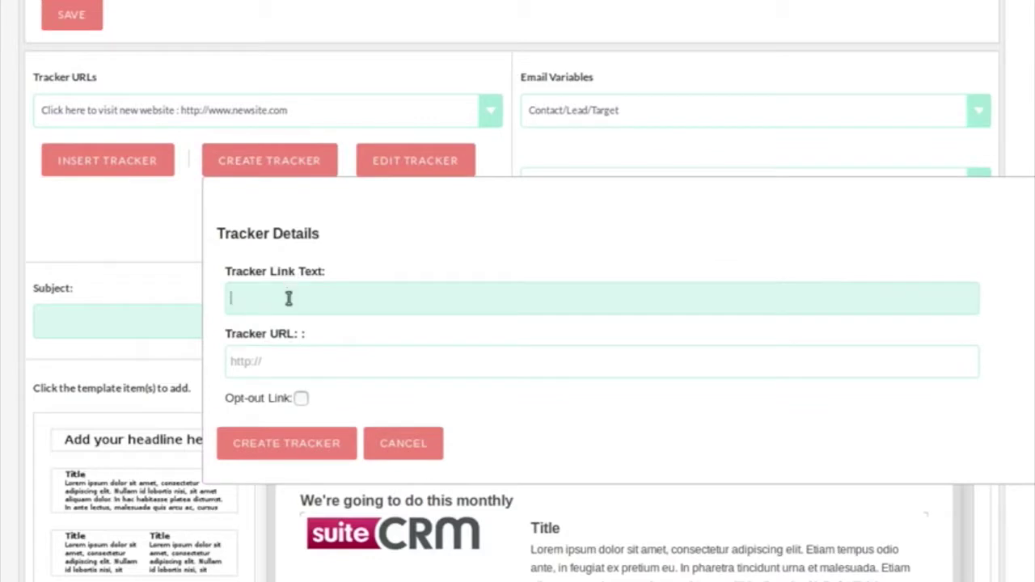
pyautogui.write('Click here to optout.')
pyautogui.click(300, 398)
pyautogui.click(299, 443)
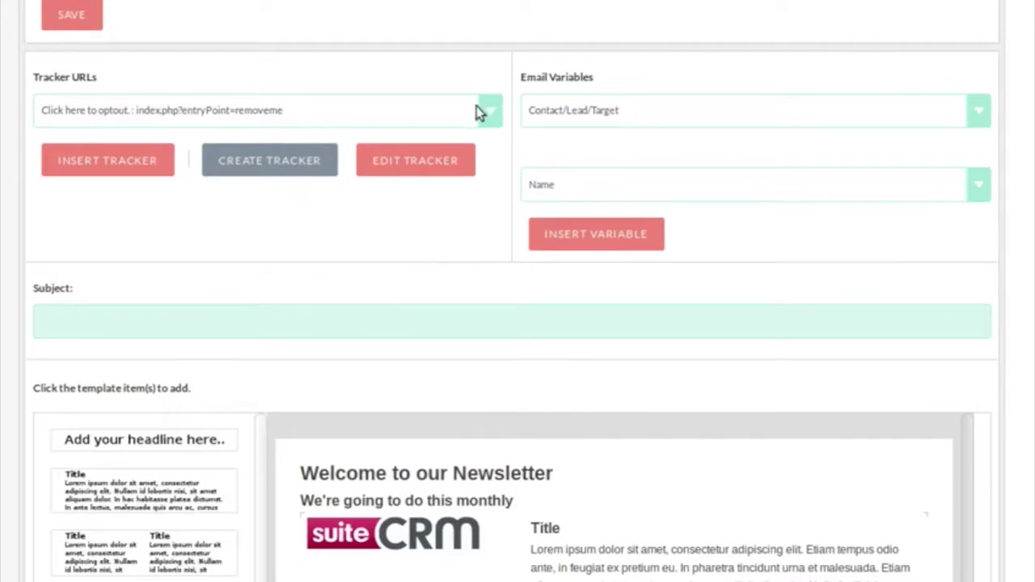
pyautogui.click(496, 110)
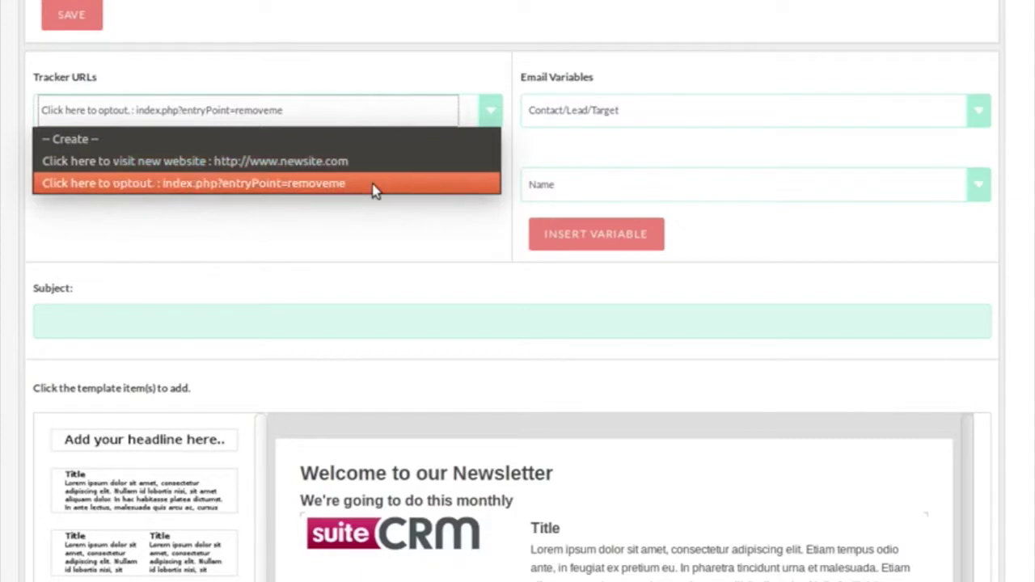
pyautogui.click(374, 254)
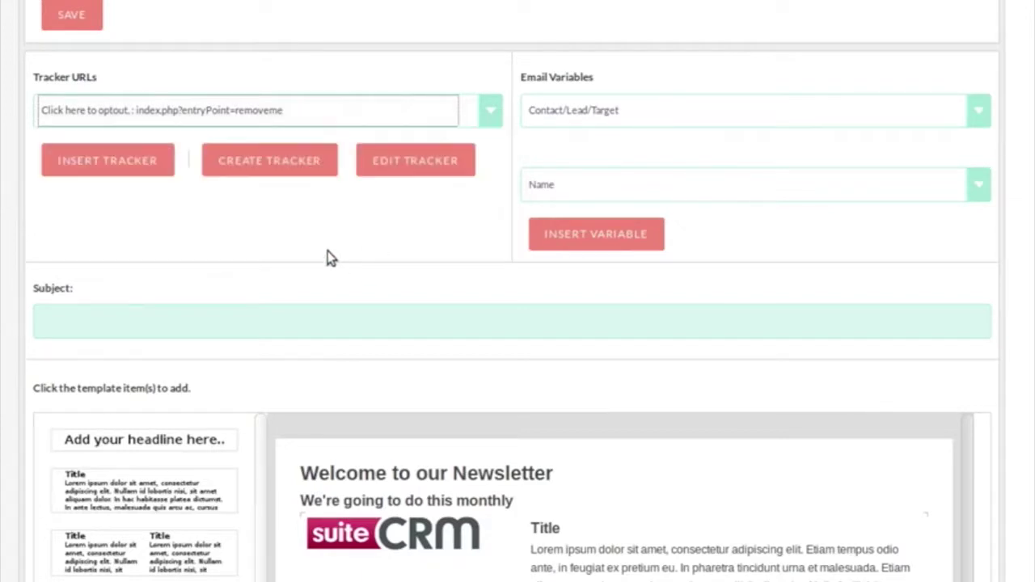
# Step: Clear the placeholder text beside the logo and delete the logo row
pyautogui.scroll(-2, 541, 518)
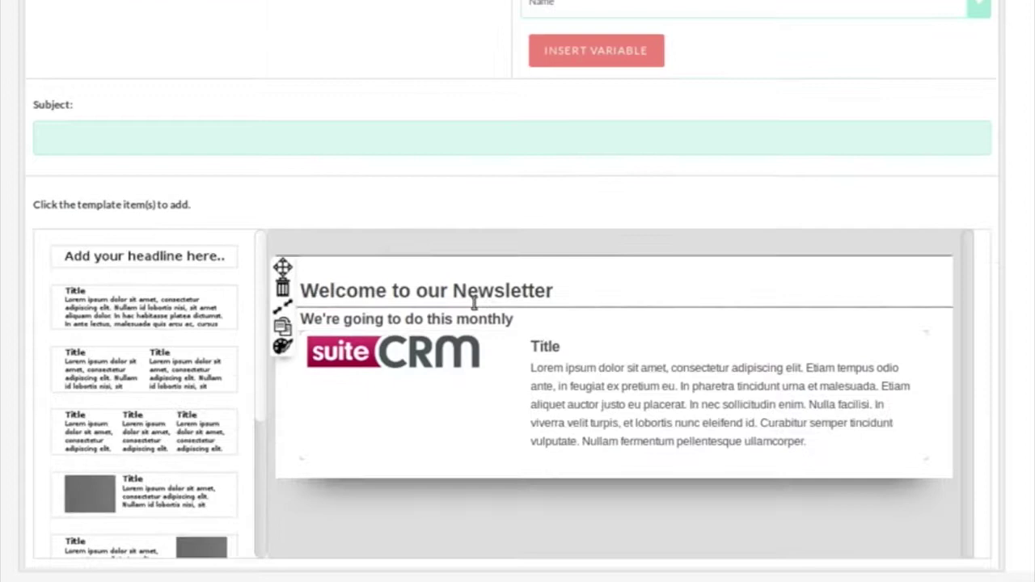
pyautogui.click(527, 342)
pyautogui.moveTo(527, 342); pyautogui.dragTo(571, 345)
pyautogui.press('Delete')
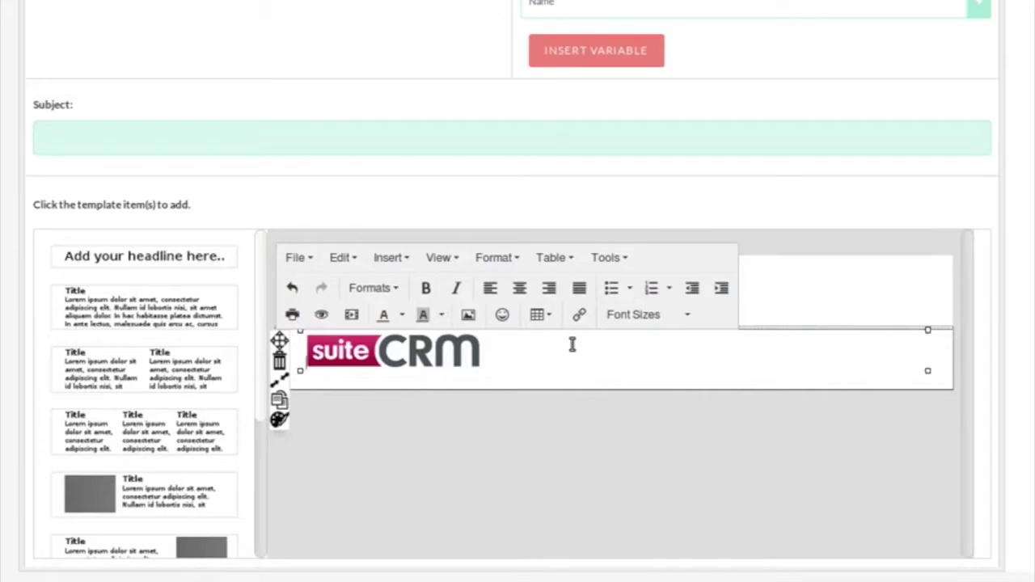
pyautogui.scroll(-1, 687, 365)
pyautogui.scroll(1, 687, 365)
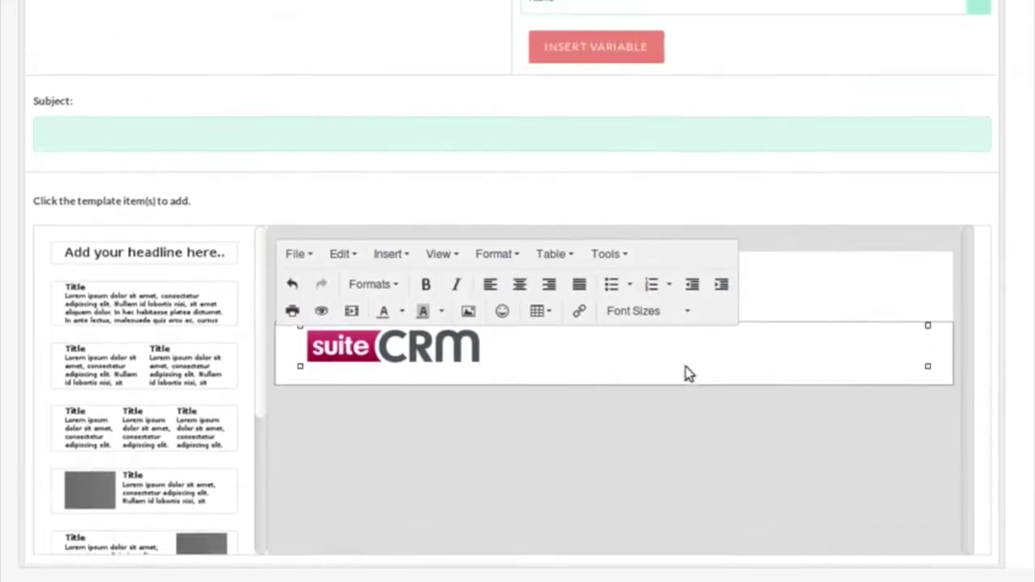
pyautogui.moveTo(686, 368)
pyautogui.click(628, 358)
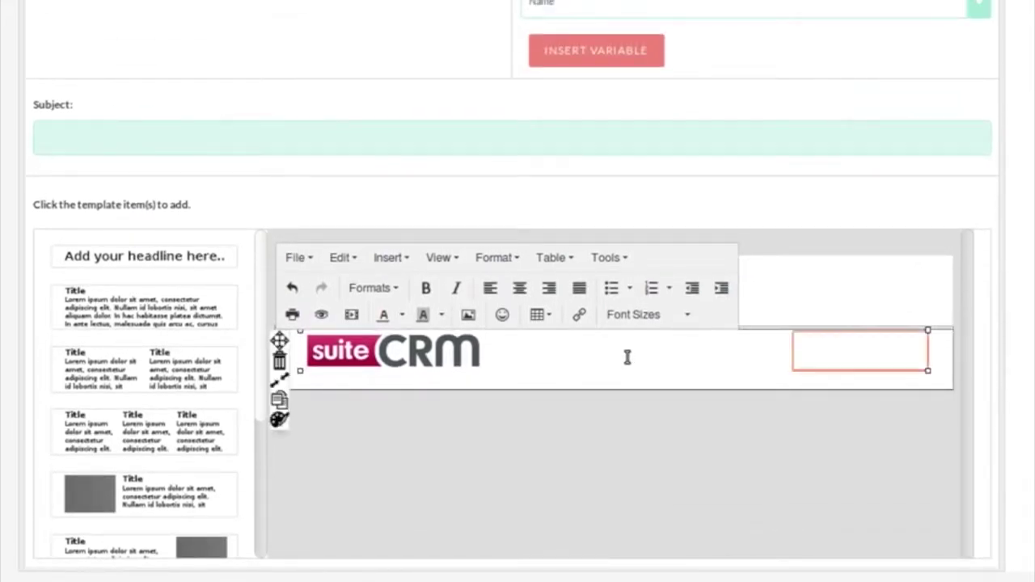
pyautogui.click(811, 359)
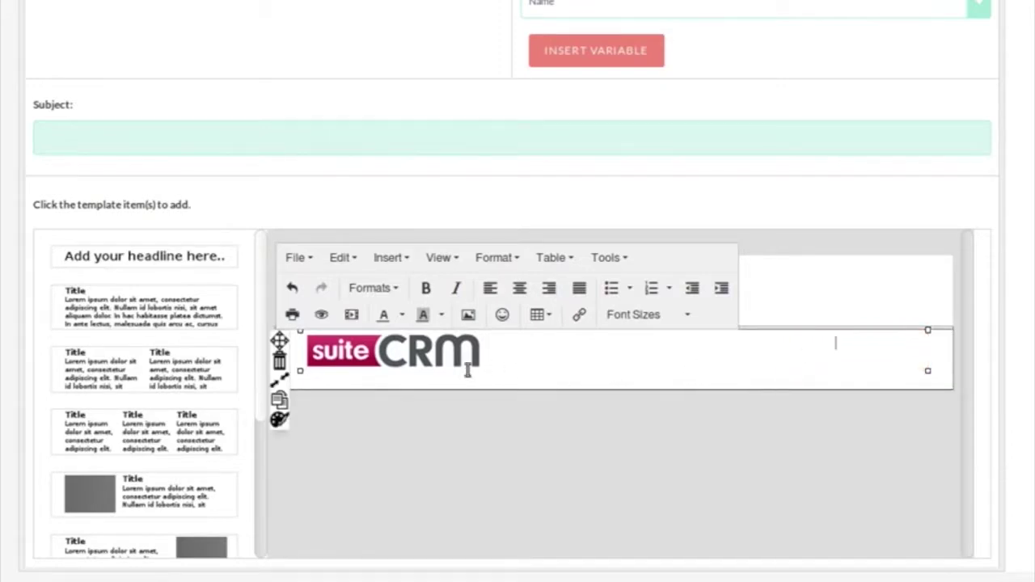
pyautogui.click(280, 362)
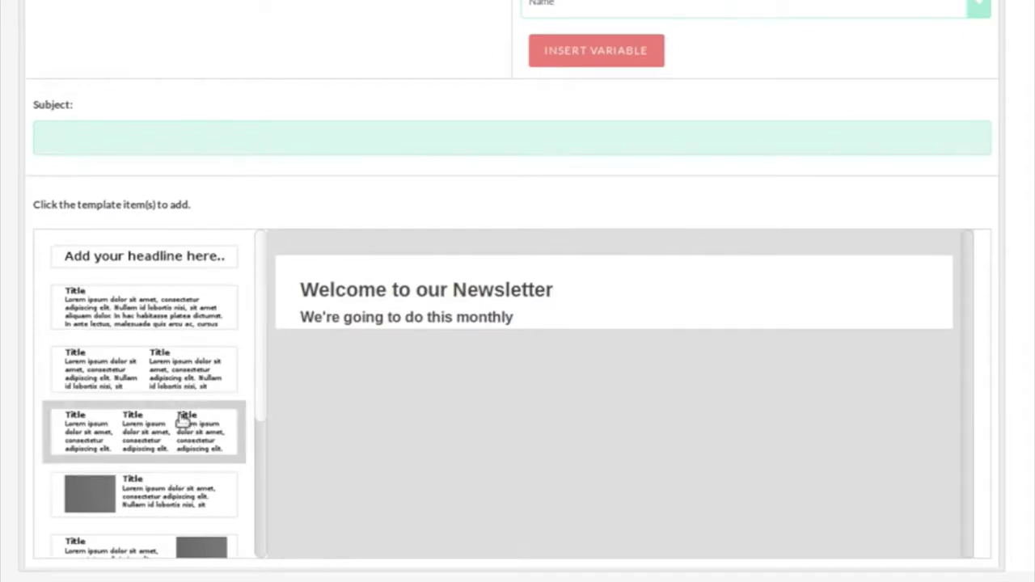
# Step: Add a single-column text block, remove its placeholder title and paragraph, and type 'Dear'
pyautogui.click(172, 324)
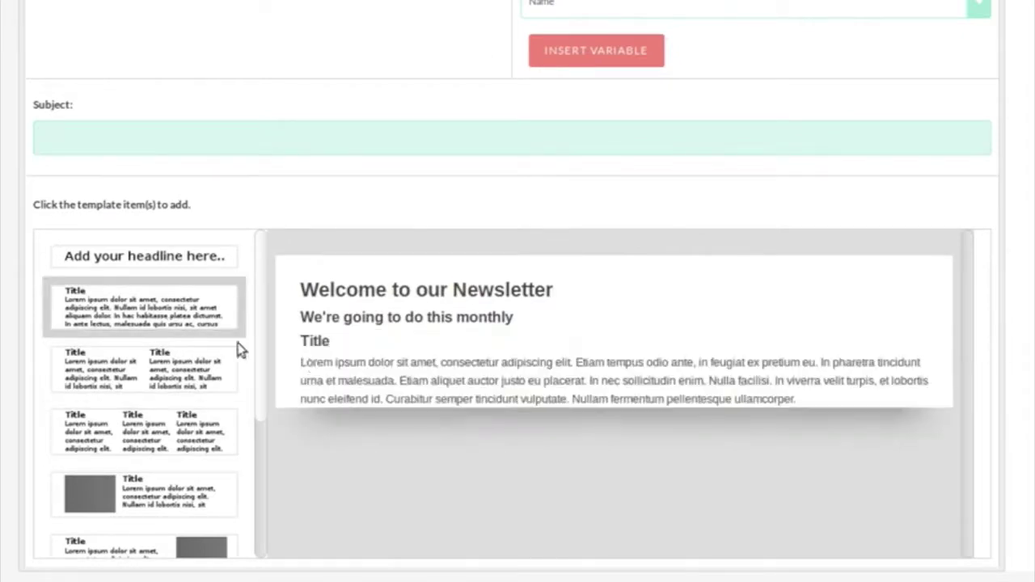
pyautogui.click(322, 343)
pyautogui.moveTo(321, 343); pyautogui.dragTo(249, 338)
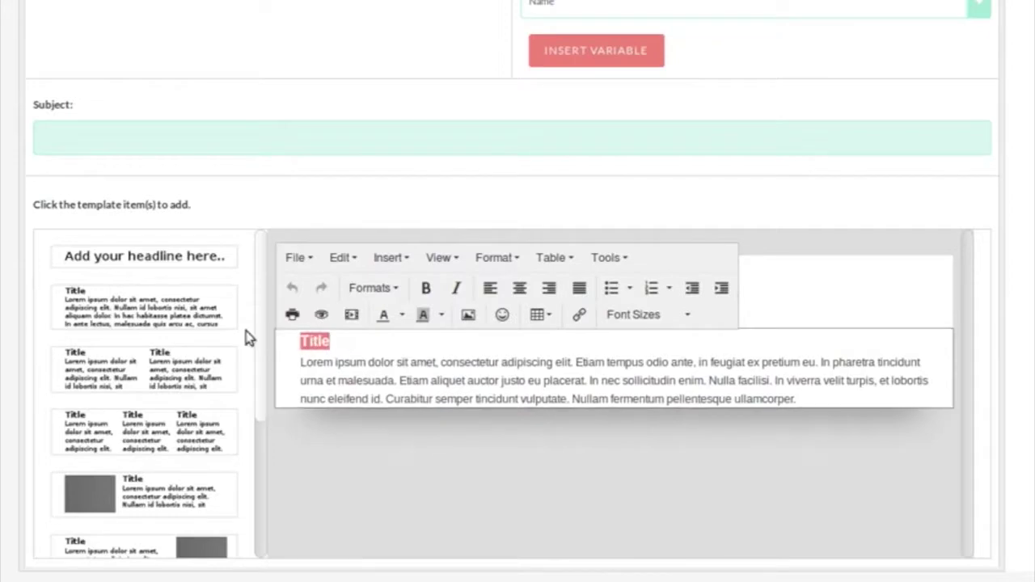
pyautogui.press('BackSpace')
pyautogui.press('Delete')
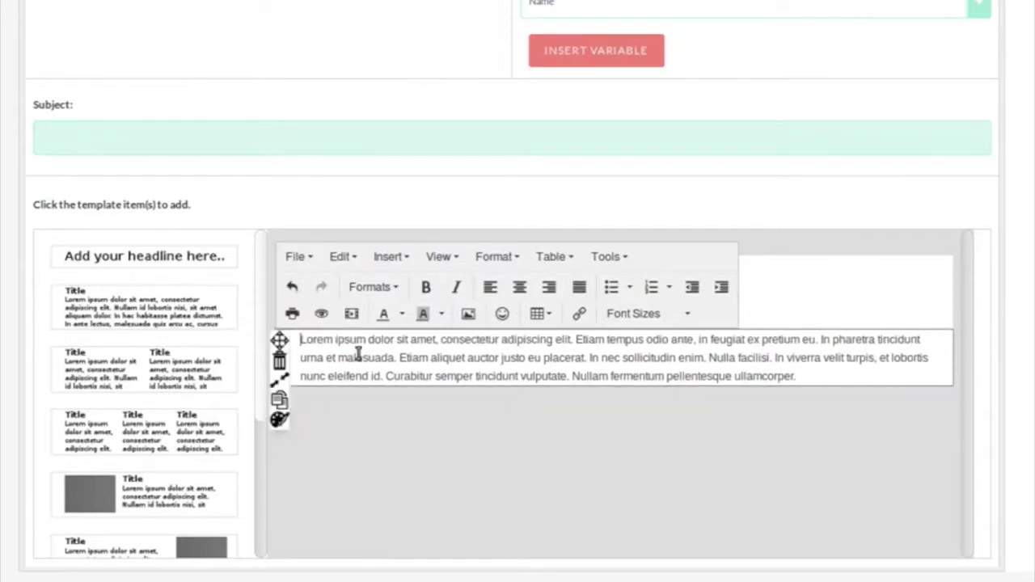
pyautogui.moveTo(799, 377); pyautogui.dragTo(297, 333)
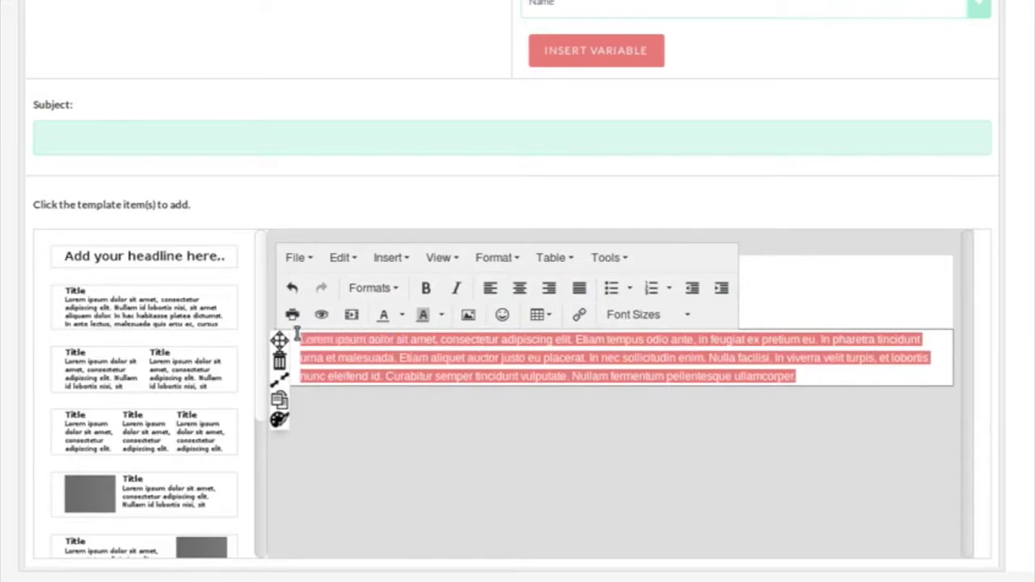
pyautogui.press('BackSpace')
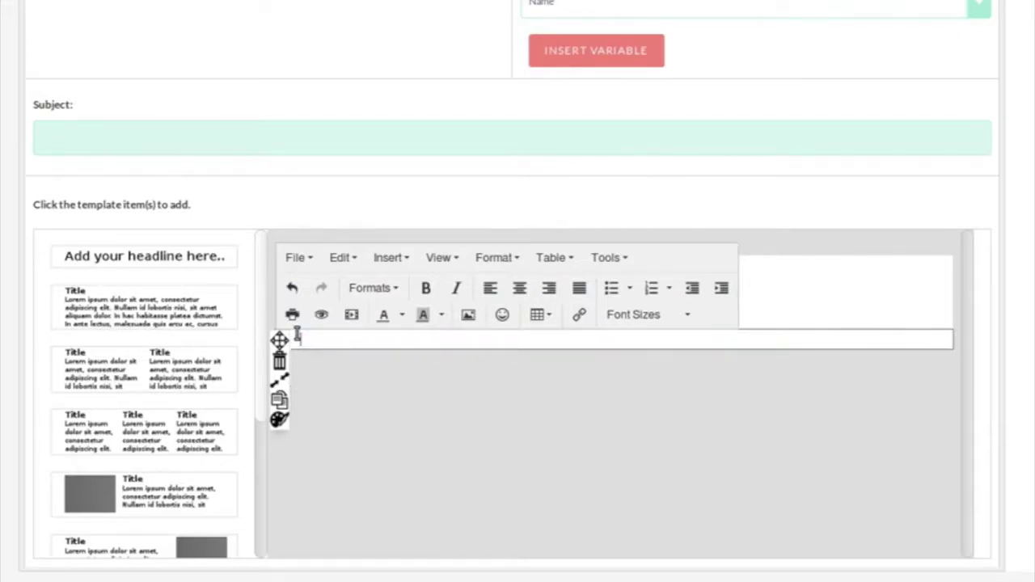
pyautogui.write('Dear')
# Step: Insert the Contact/Lead/Target First Name variable after 'Dear'
pyautogui.scroll(2, 622, 155)
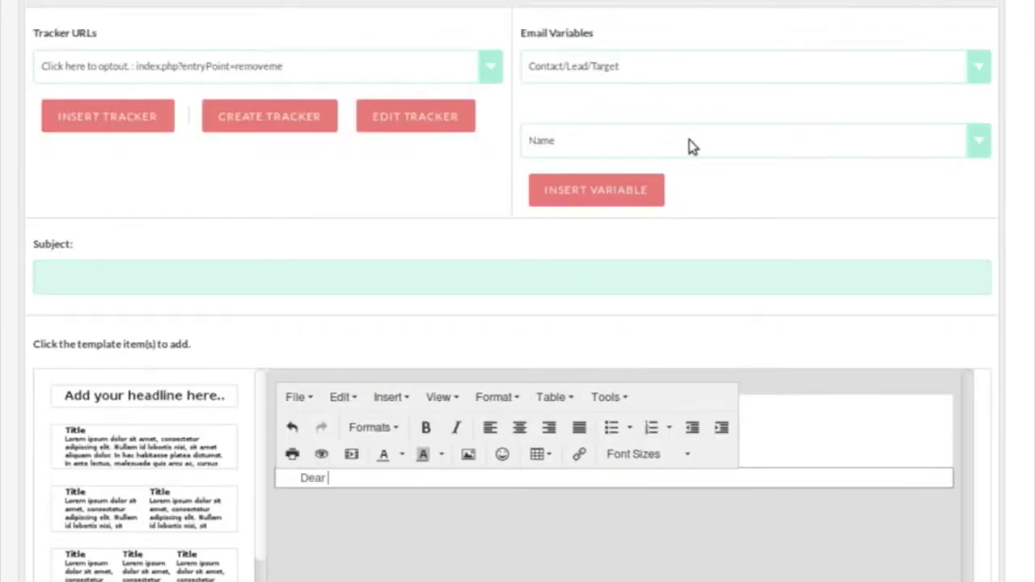
pyautogui.click(703, 66)
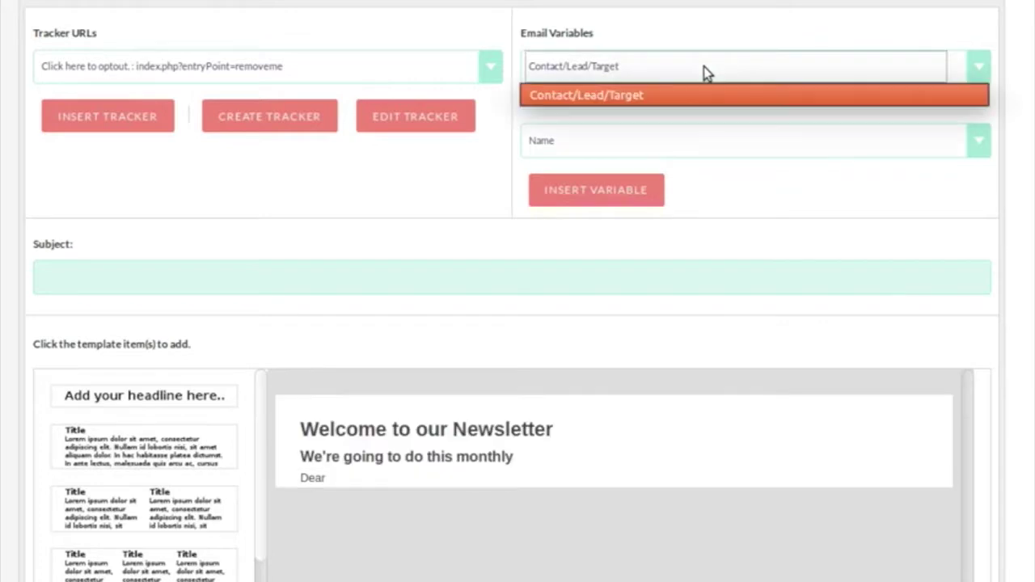
pyautogui.click(693, 95)
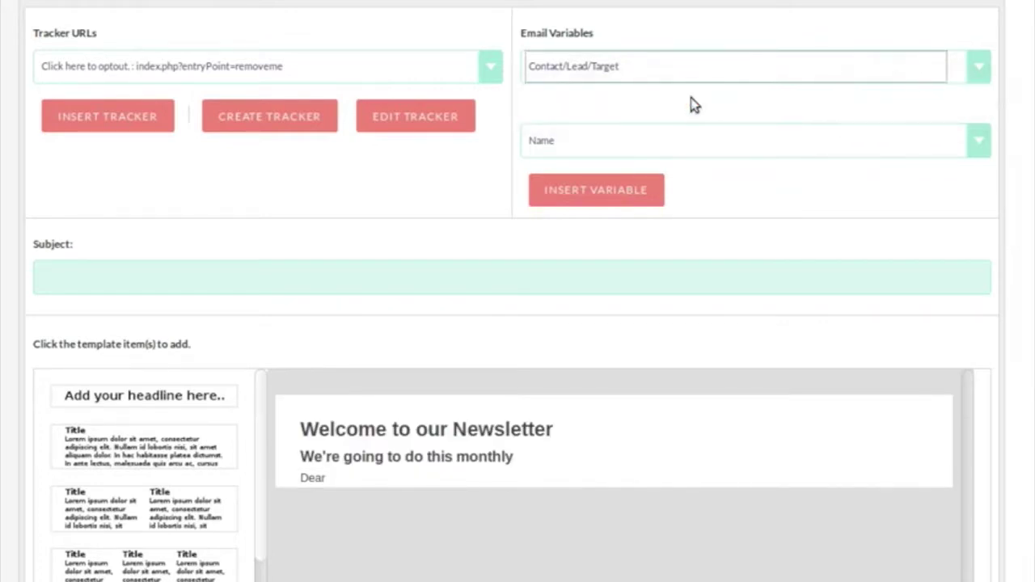
pyautogui.click(663, 140)
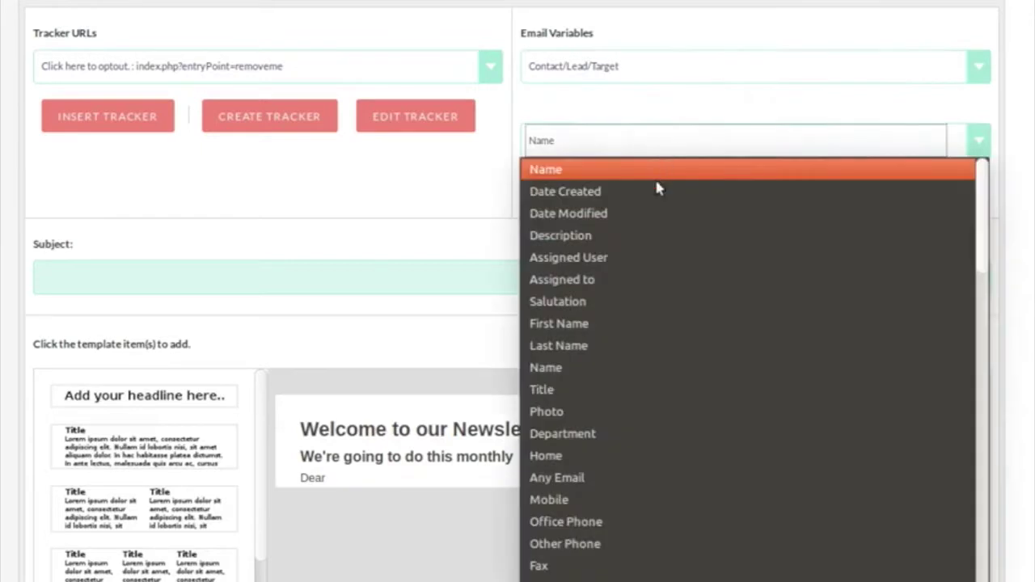
pyautogui.click(655, 323)
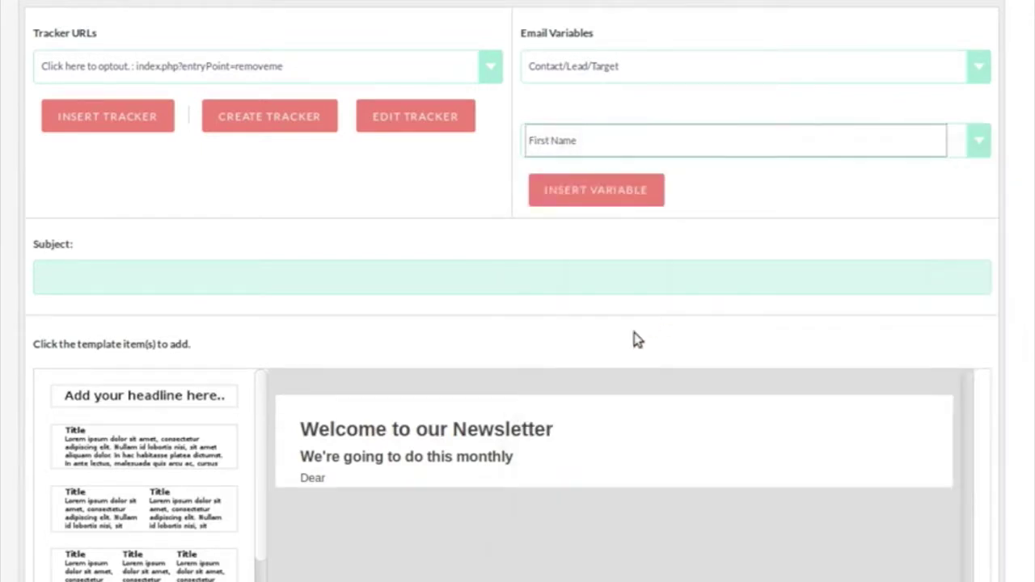
pyautogui.click(615, 192)
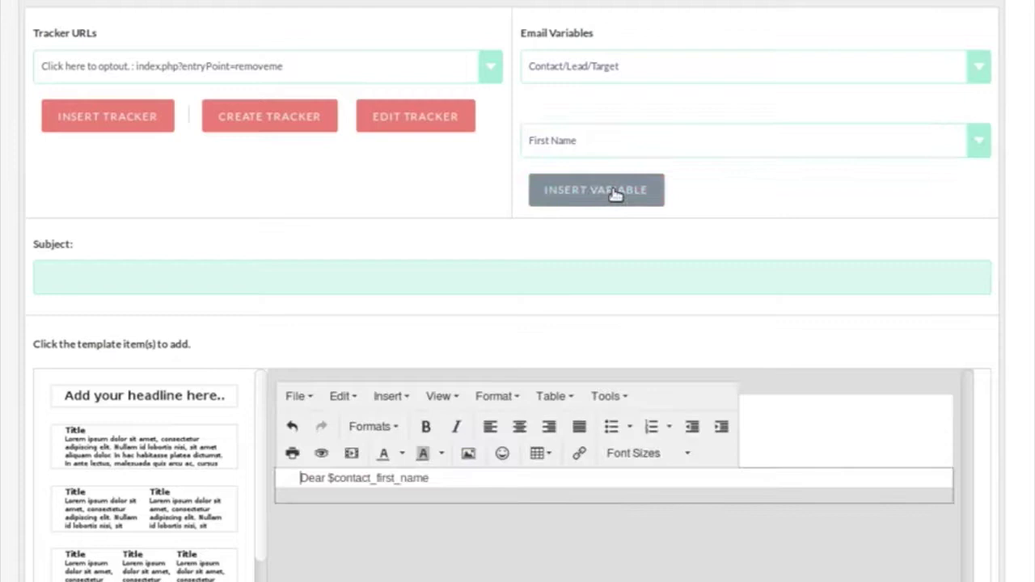
# Step: Add the line 'Welcome to our email newsletter.' below the greeting
pyautogui.click(469, 481)
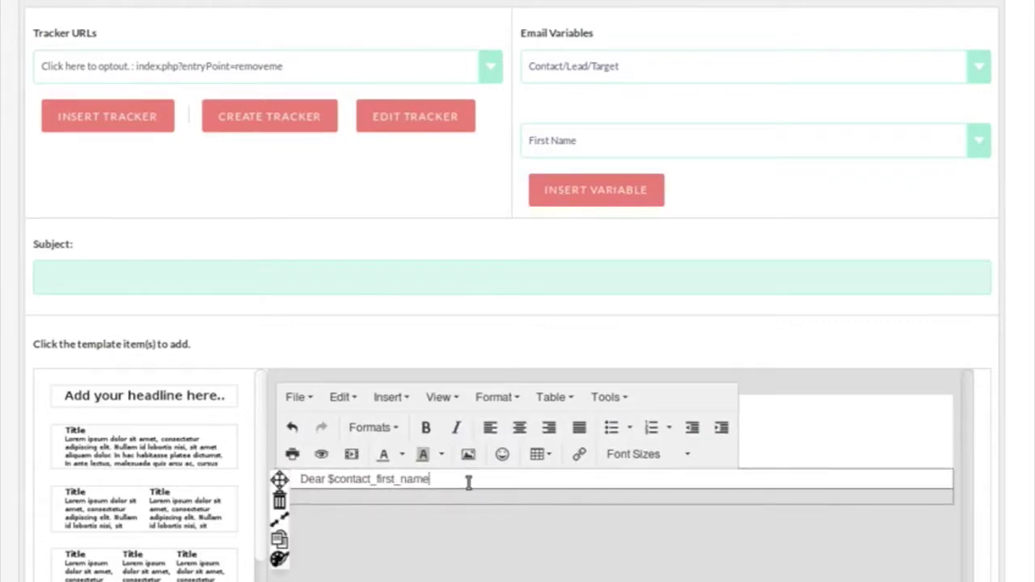
pyautogui.press('Return')
pyautogui.press('Return')
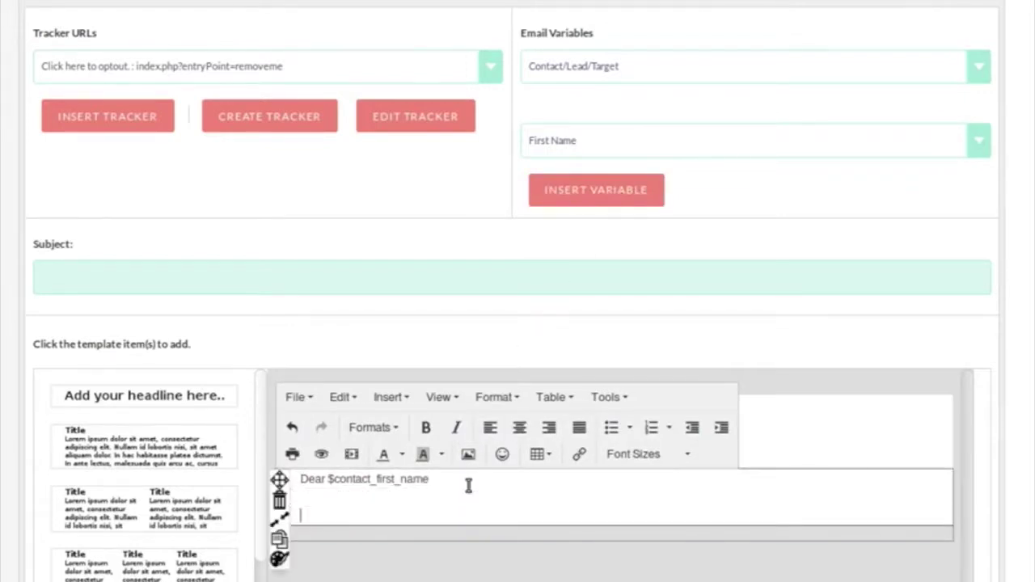
pyautogui.write('Welcome to our email')
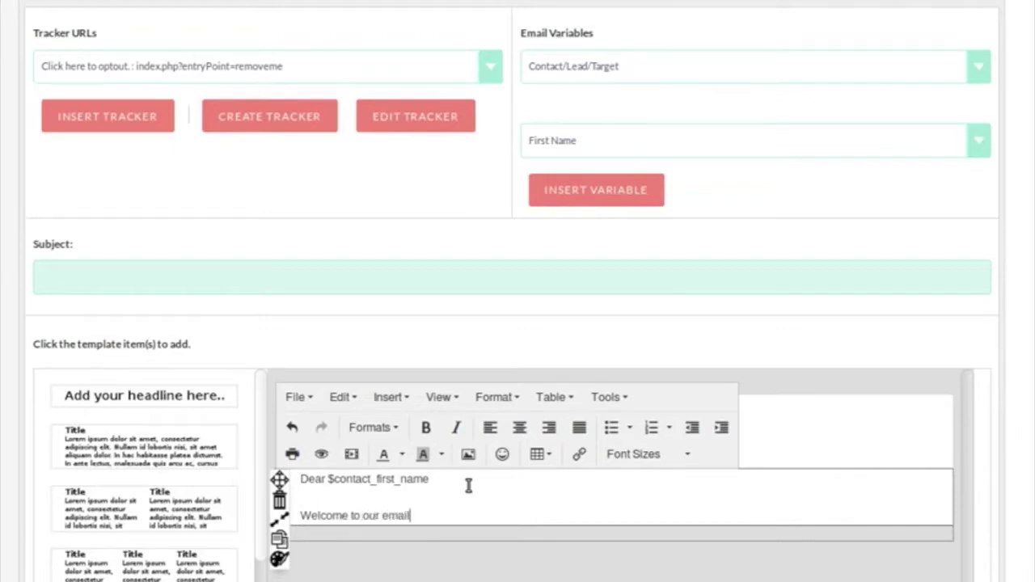
pyautogui.write('newsletter.')
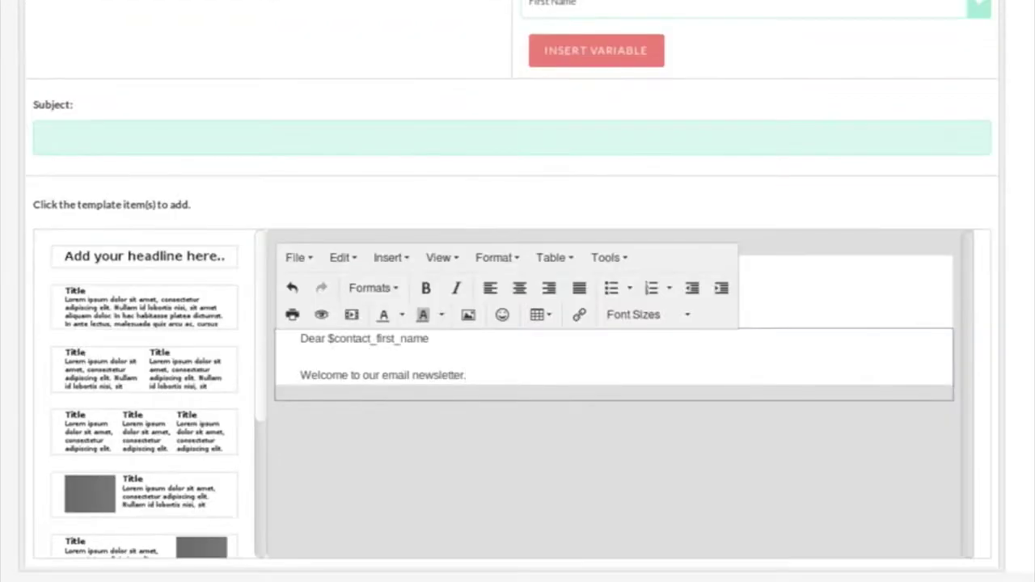
# Step: Add an image-and-text block and swap its SAMPLE picture for uploaded suite_icon.png, proportions unlocked
pyautogui.click(175, 488)
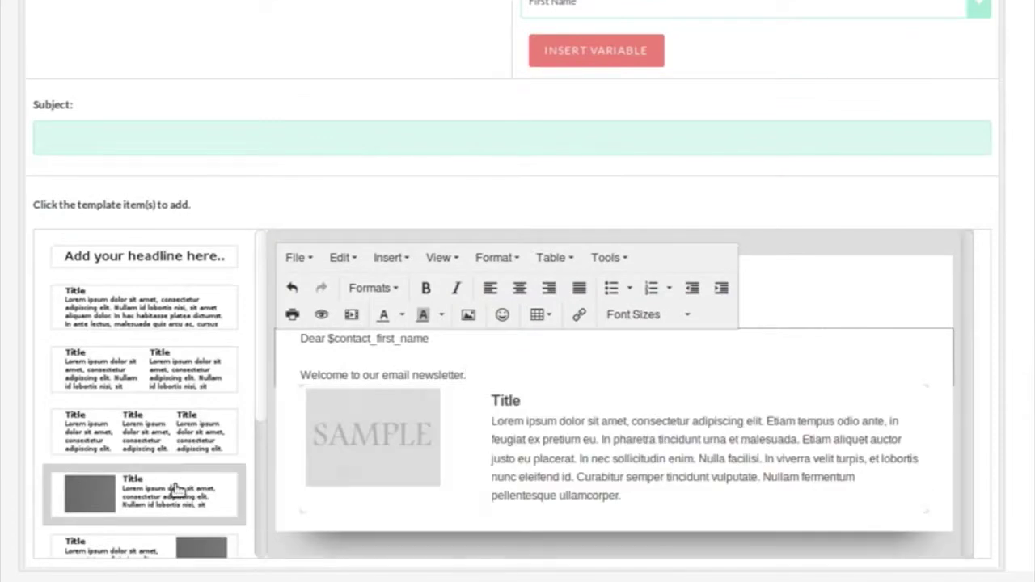
pyautogui.click(362, 446)
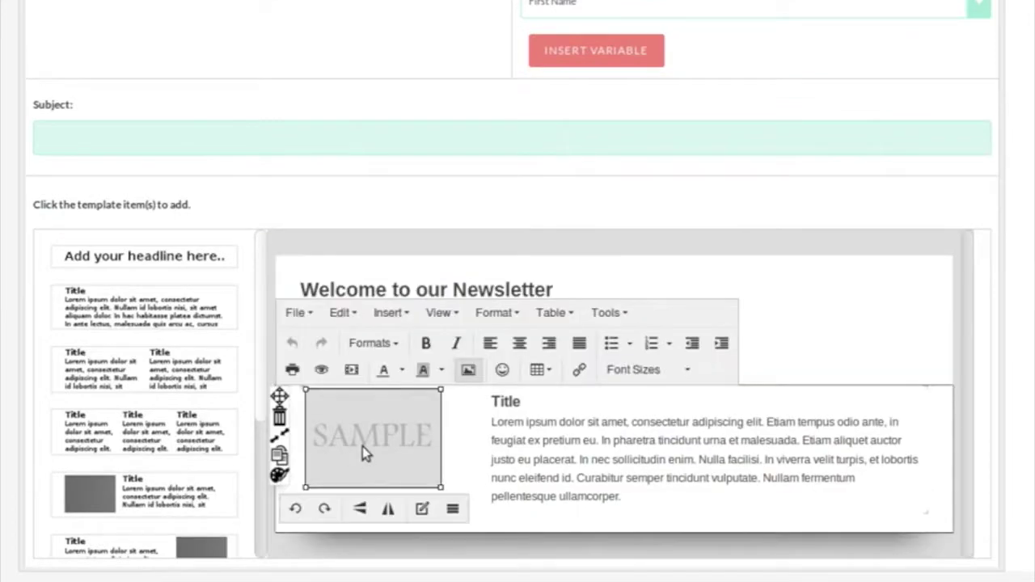
pyautogui.click(461, 373)
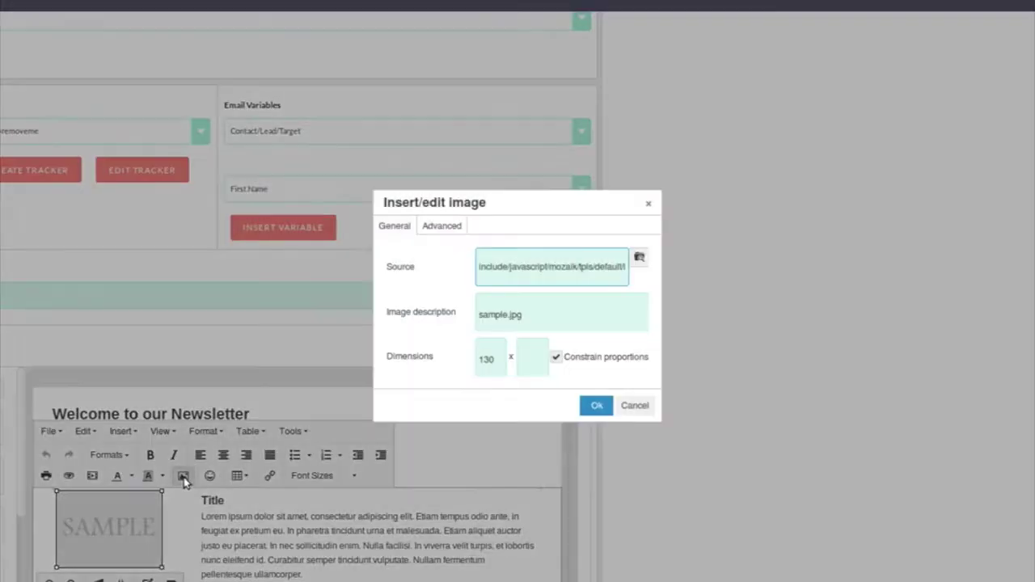
pyautogui.click(642, 259)
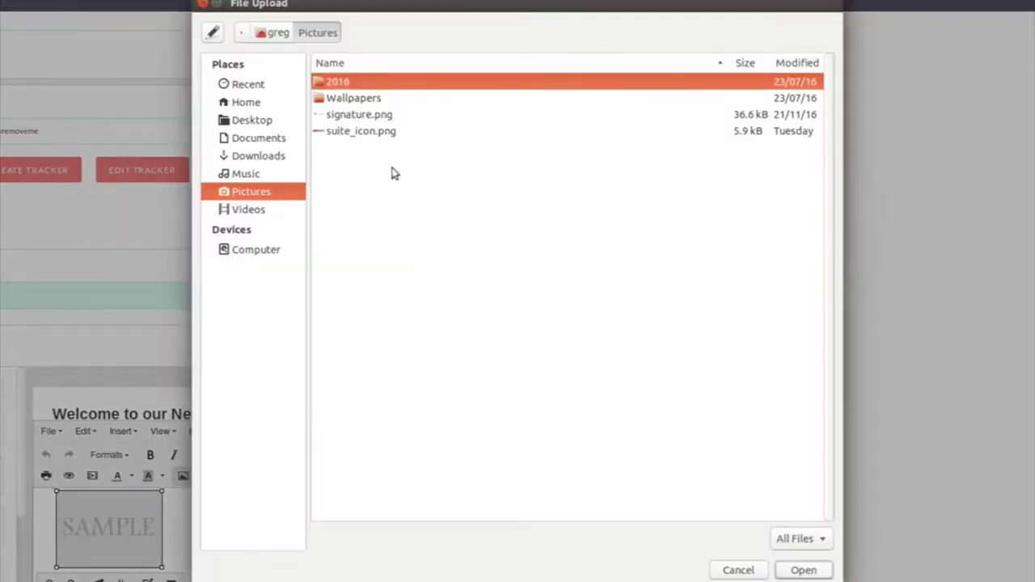
pyautogui.click(382, 134)
pyautogui.click(793, 571)
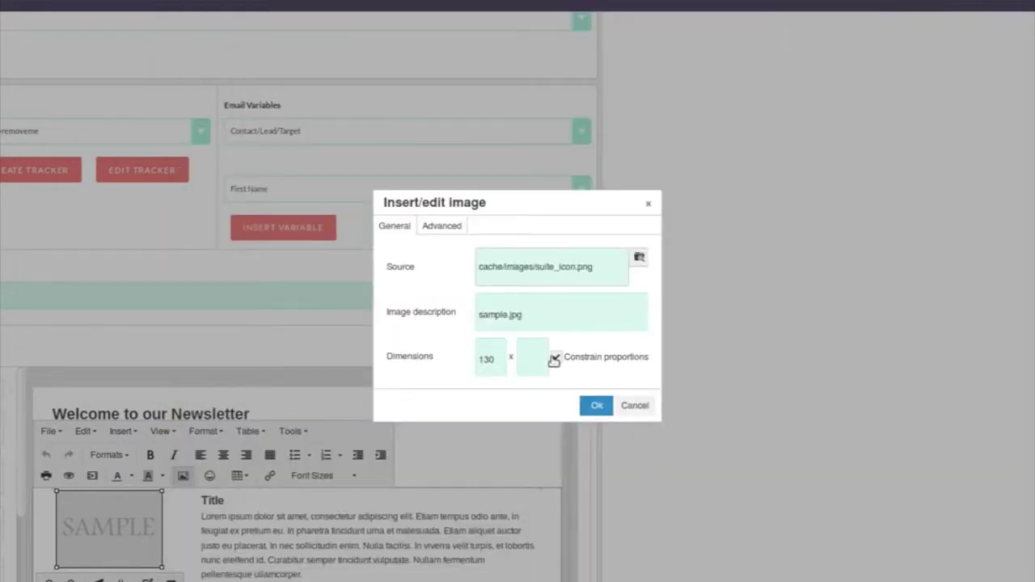
pyautogui.click(556, 357)
pyautogui.click(611, 413)
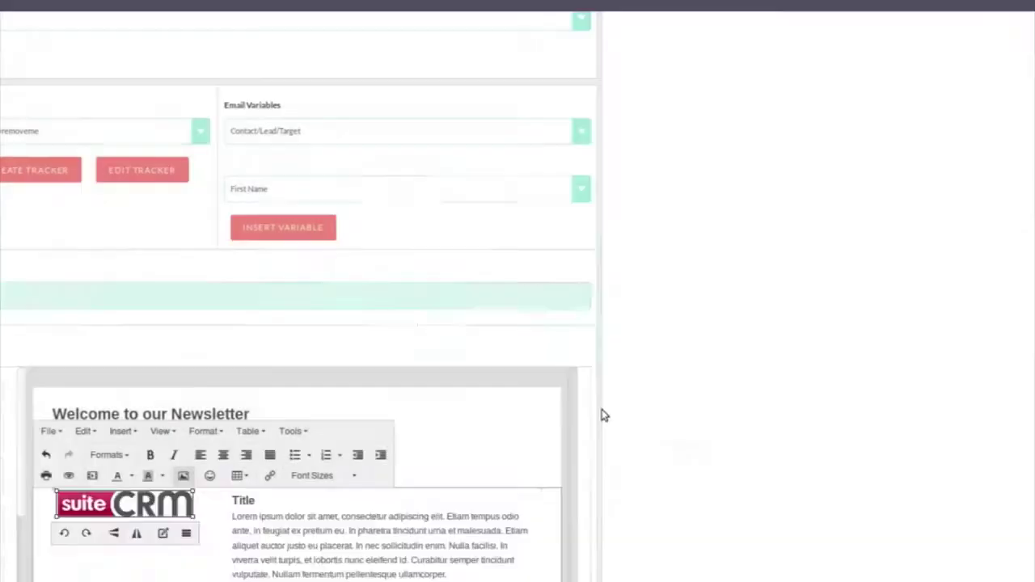
# Step: Title the logo block 'Exciting News about SuiteCRM' and enter the subject 'SuiteCRM Newsletter'
pyautogui.doubleClick(234, 500)
pyautogui.write('Exciting ')
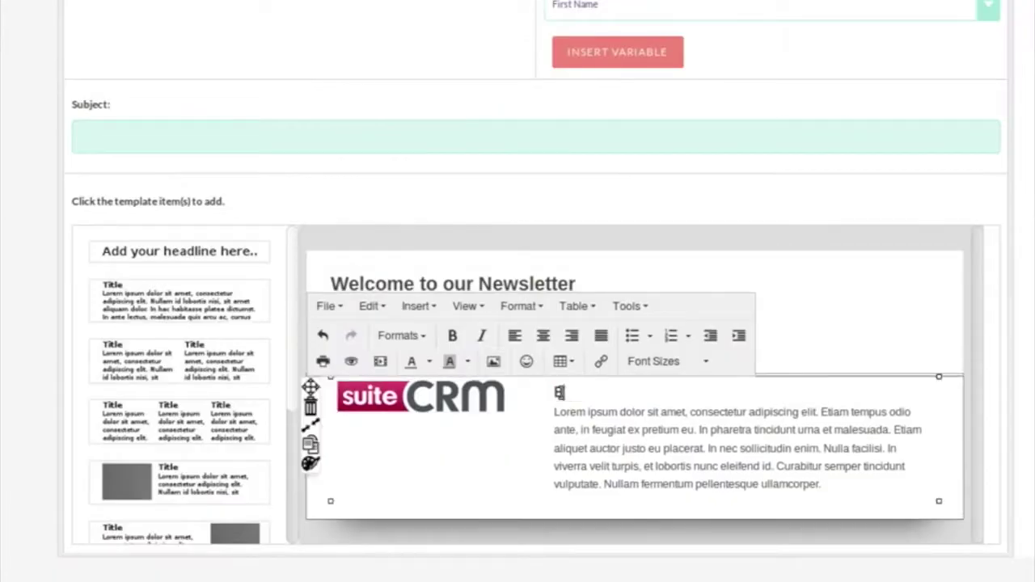
pyautogui.write('Ne')
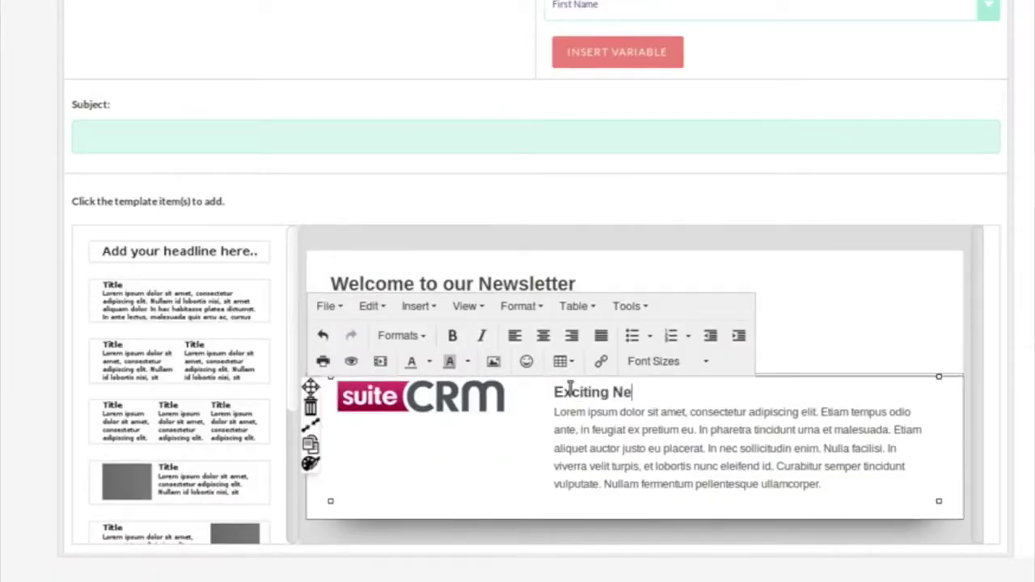
pyautogui.write('ws about ')
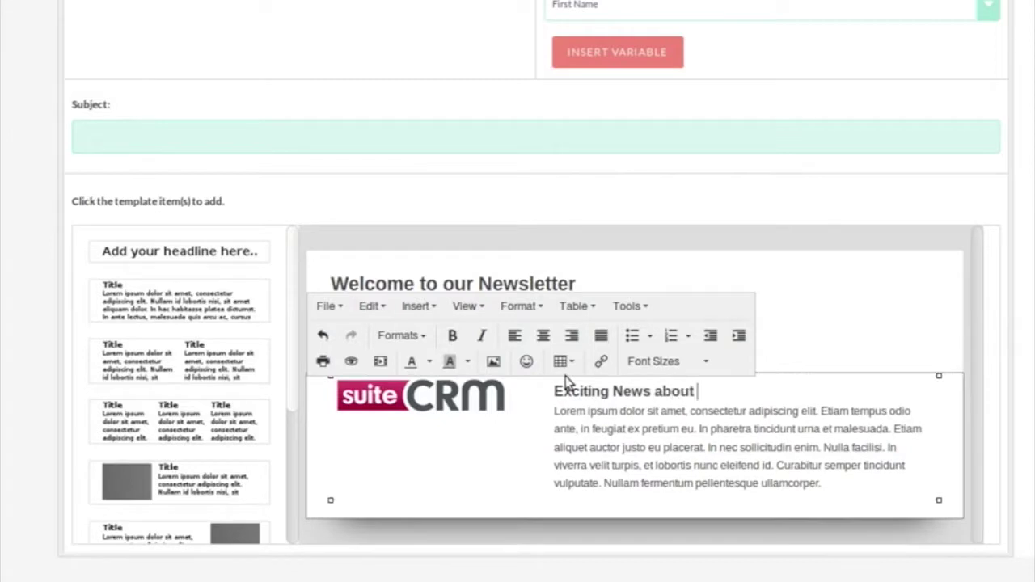
pyautogui.write('SuiteCRM')
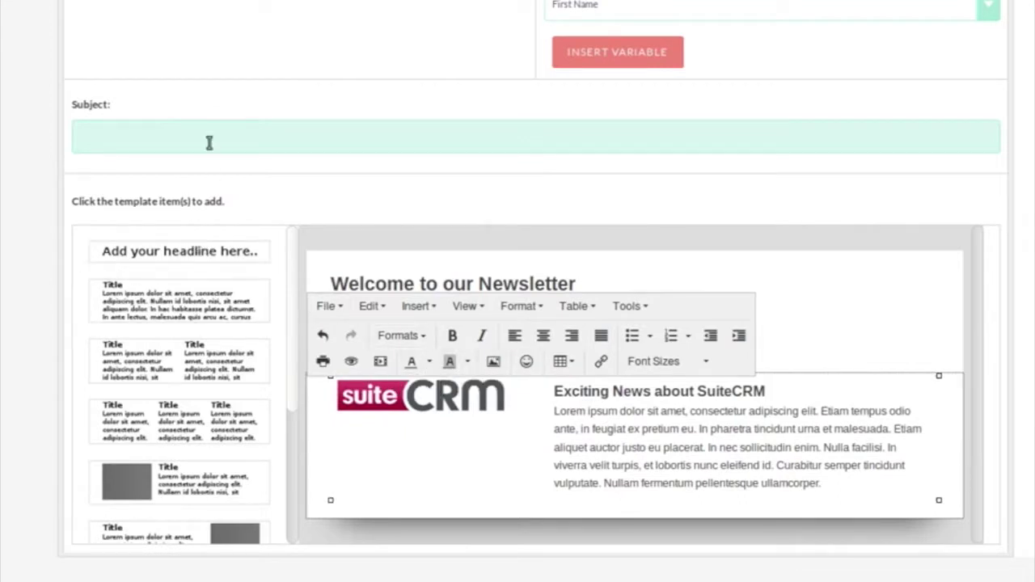
pyautogui.click(136, 130)
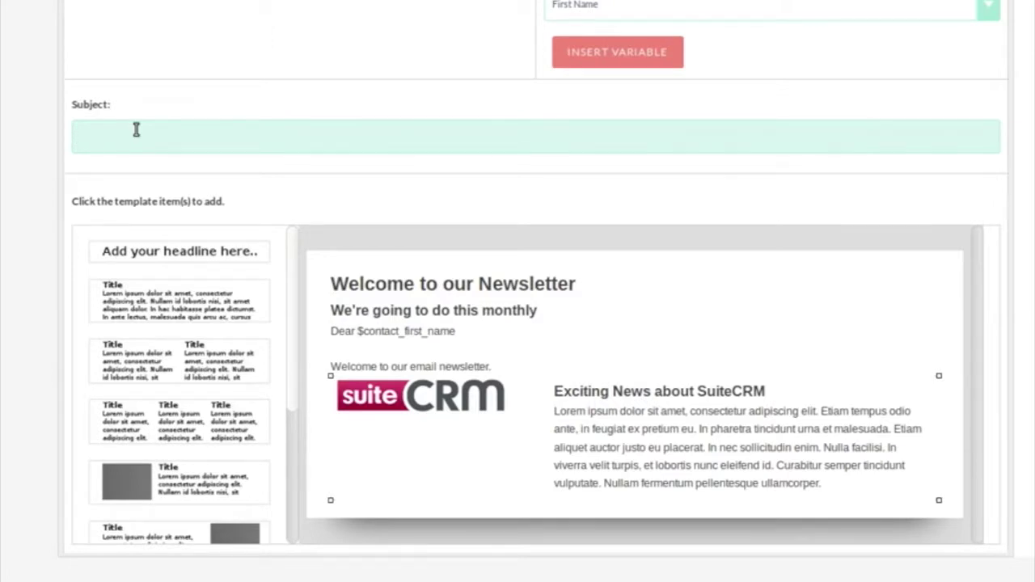
pyautogui.write('SuiteCRM Newsletter')
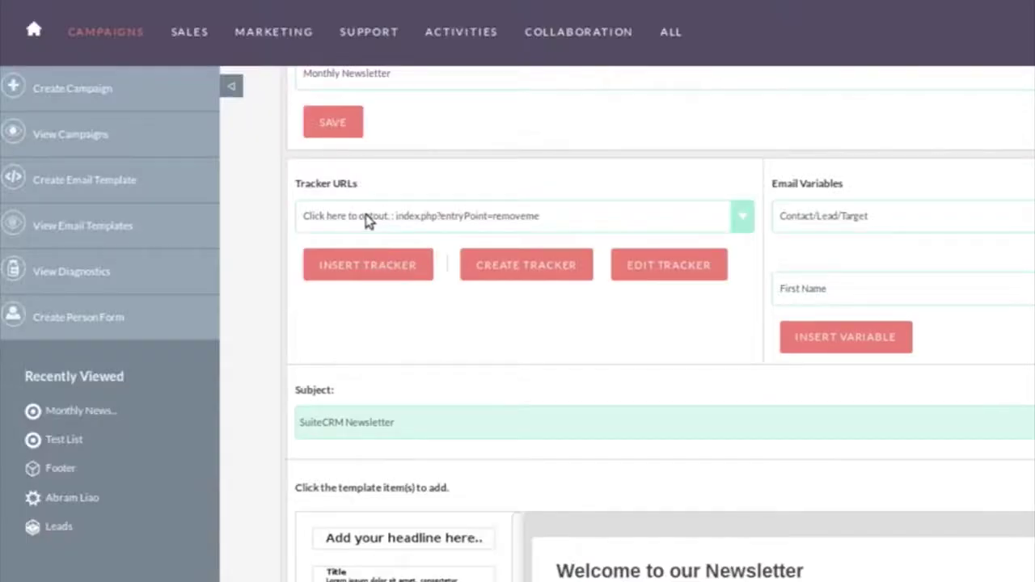
# Step: Save the Monthly Newsletter email template with the subject 'SuiteCRM Newsletter'
pyautogui.click(330, 126)
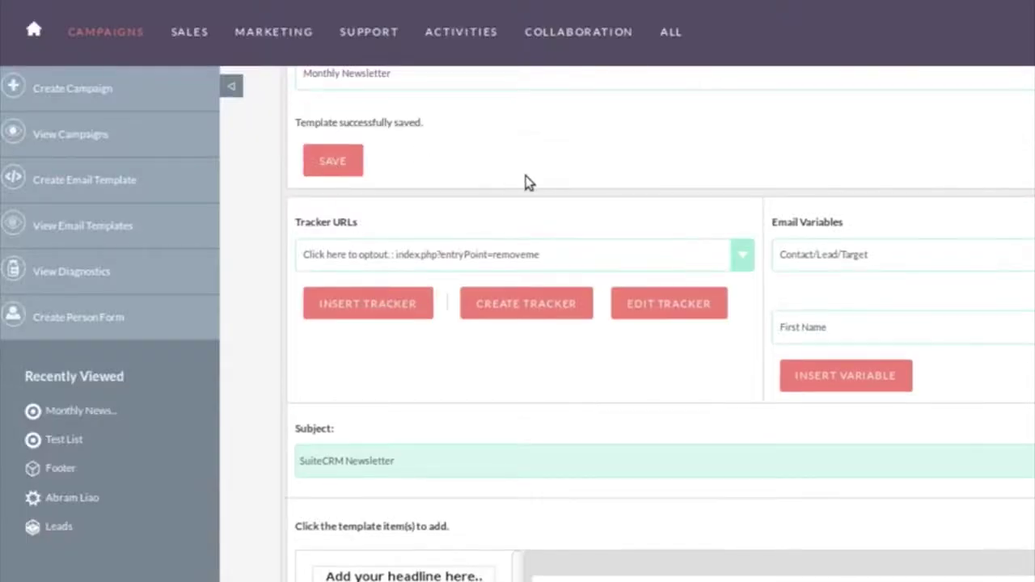
pyautogui.scroll(5, 526, 182)
pyautogui.scroll(2, 525, 182)
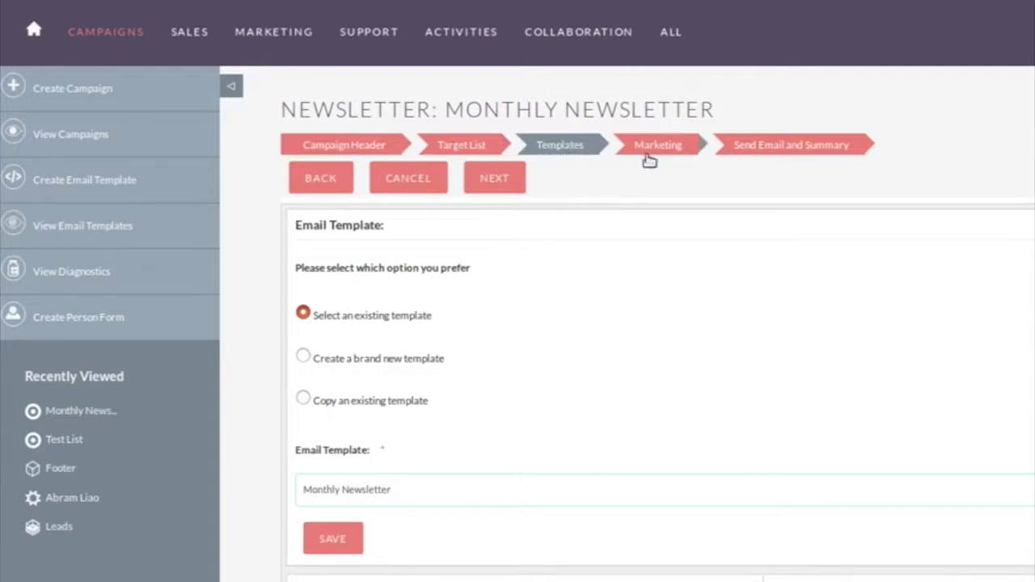
# Step: Advance to the Marketing step and name the marketing email 'Monthly Newsletter'
pyautogui.click(493, 177)
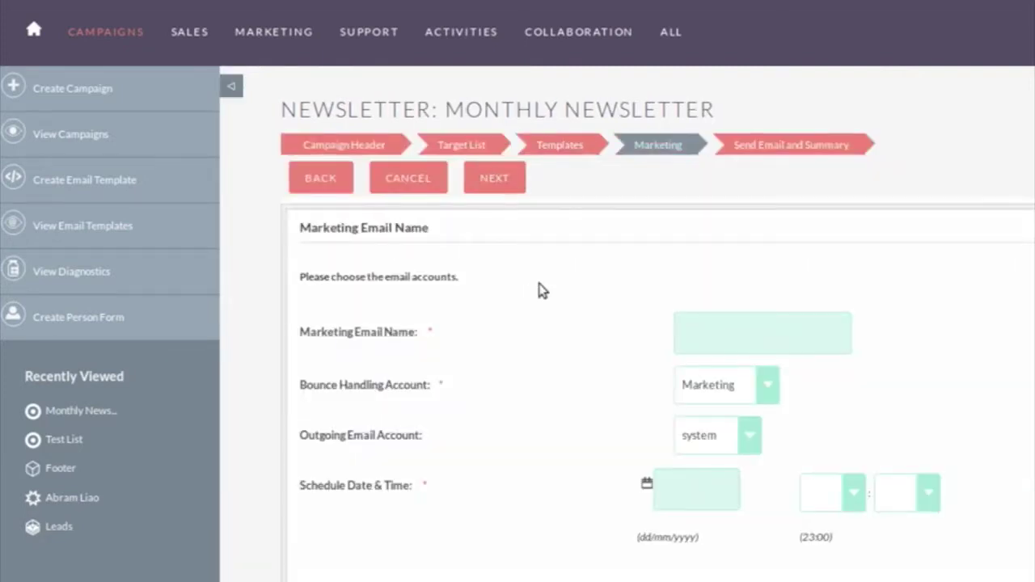
pyautogui.click(724, 337)
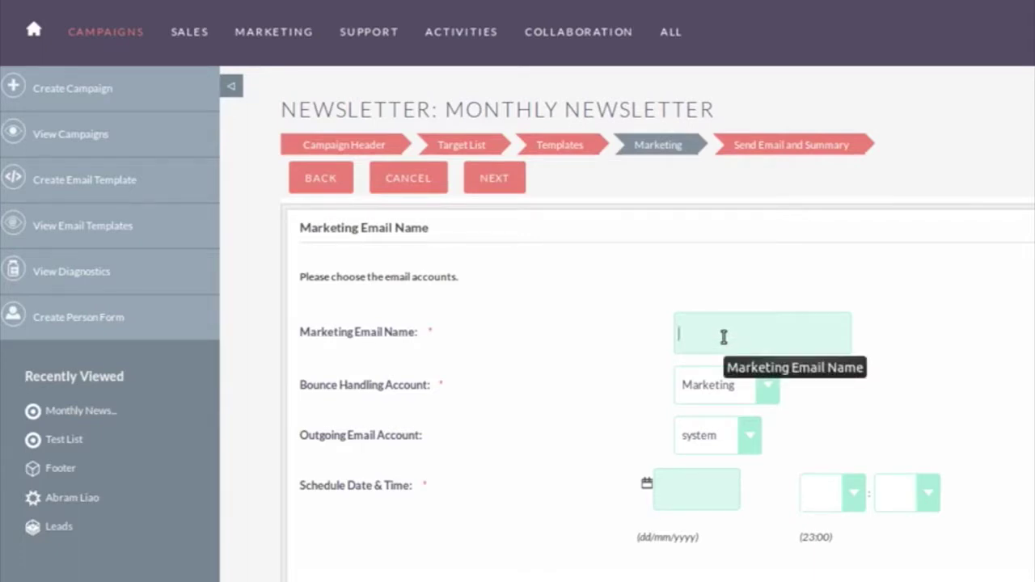
pyautogui.write('Mon')
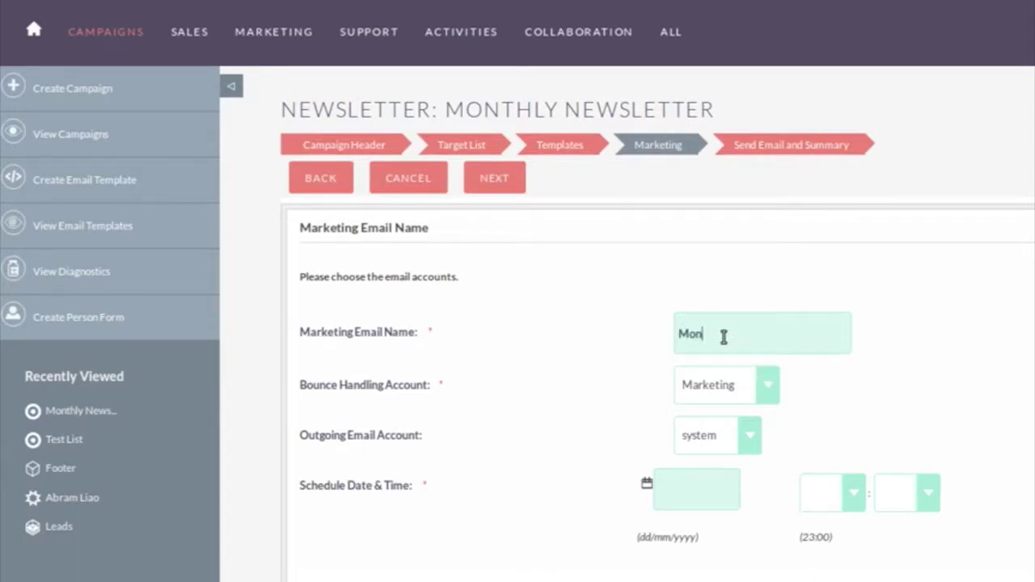
pyautogui.write('thly Newslee')
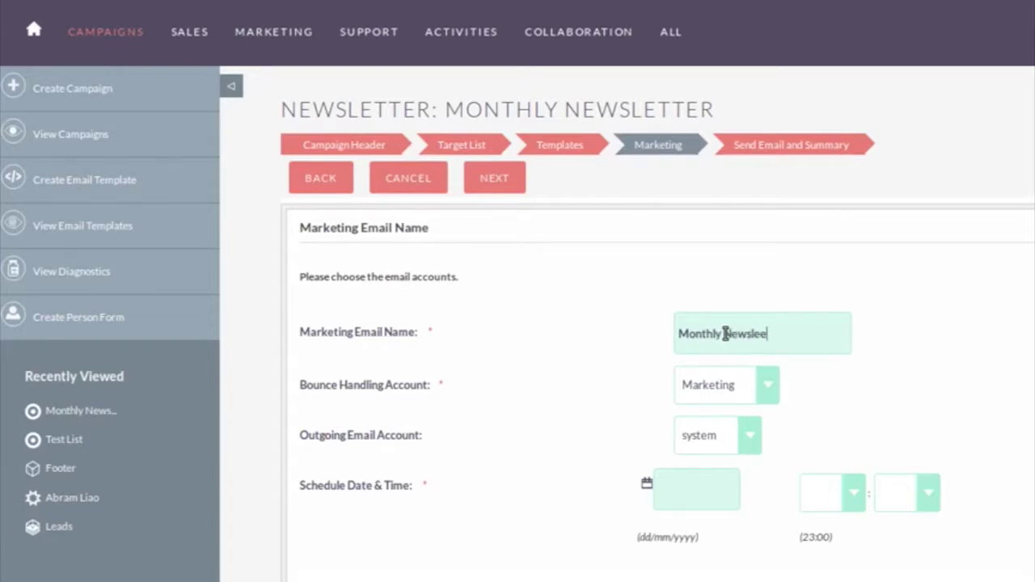
pyautogui.press('BackSpace')
pyautogui.write('tter')
# Step: Schedule the marketing email to send on 24/02/2017 at 11:00
pyautogui.scroll(-3, 885, 437)
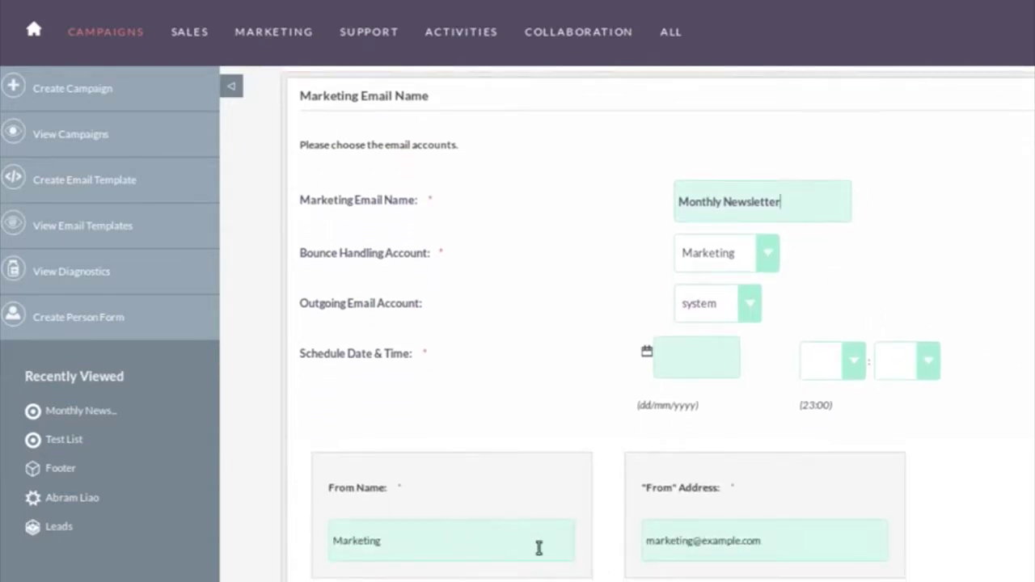
pyautogui.scroll(3, 890, 525)
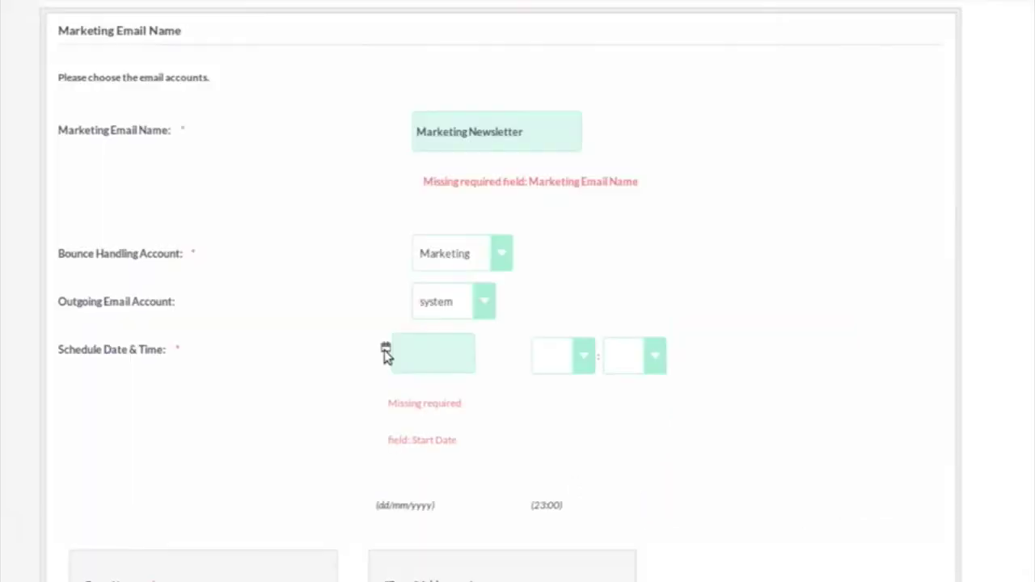
pyautogui.click(647, 485)
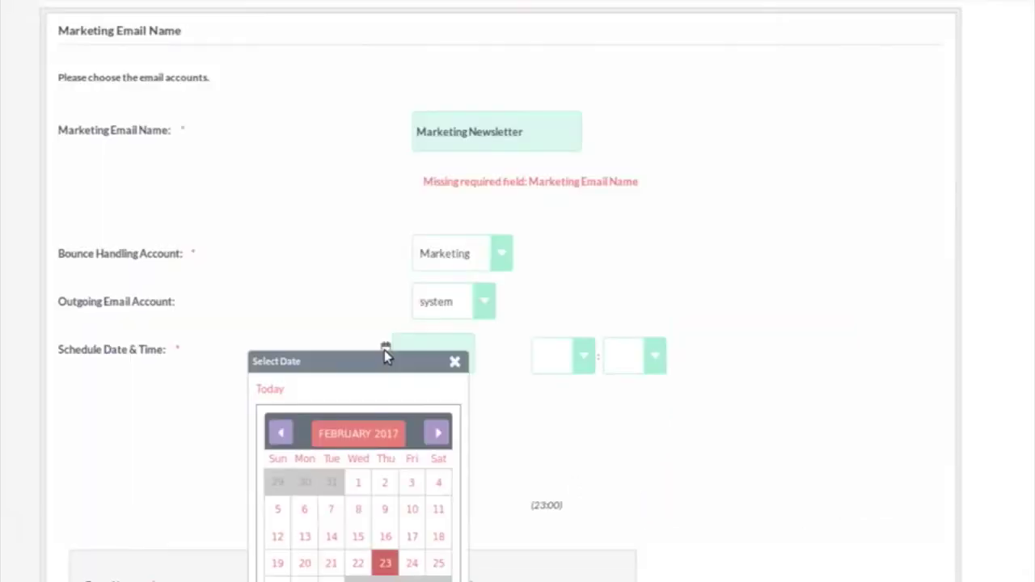
pyautogui.click(414, 563)
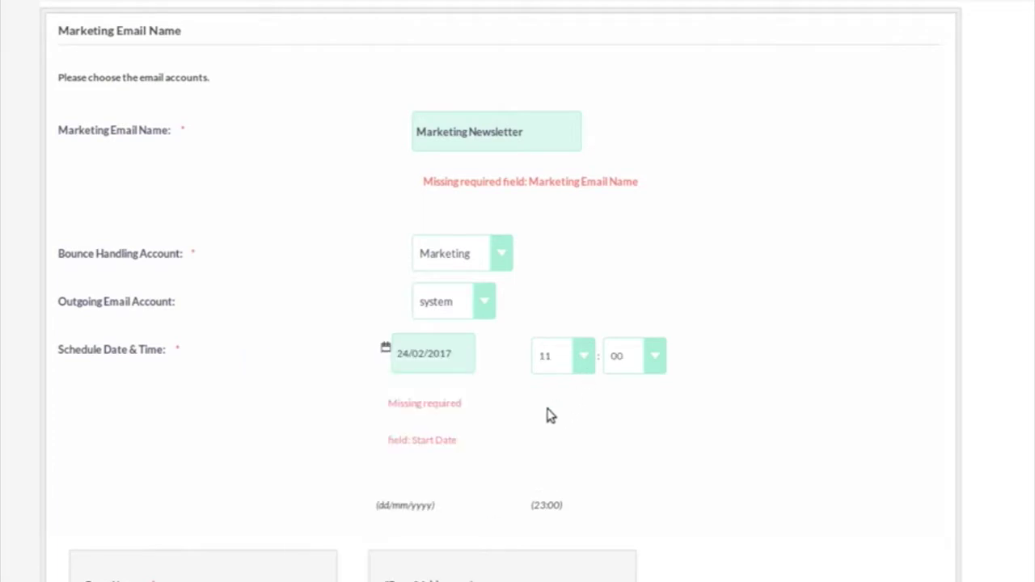
pyautogui.scroll(-3, 513, 423)
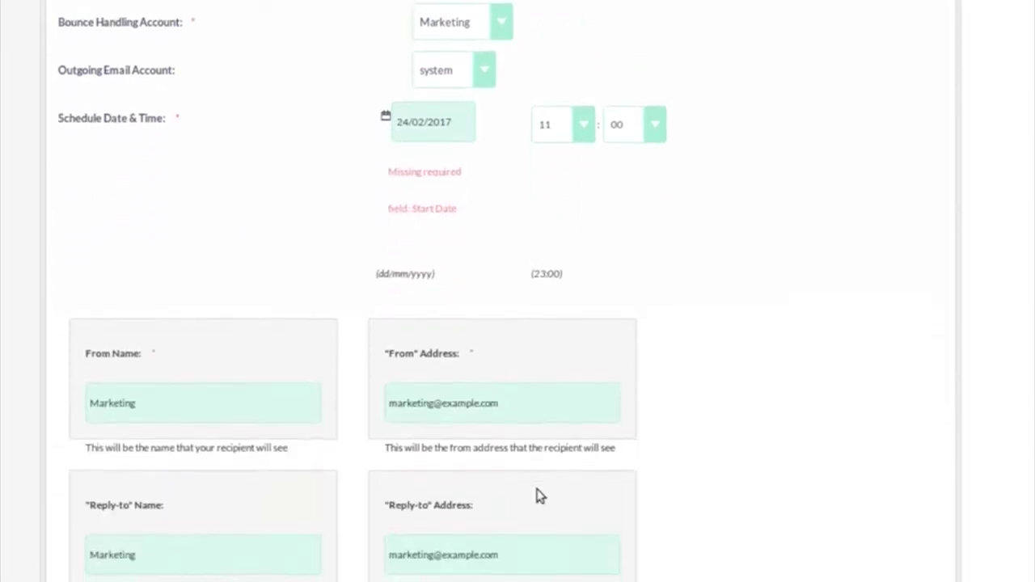
pyautogui.scroll(3, 539, 485)
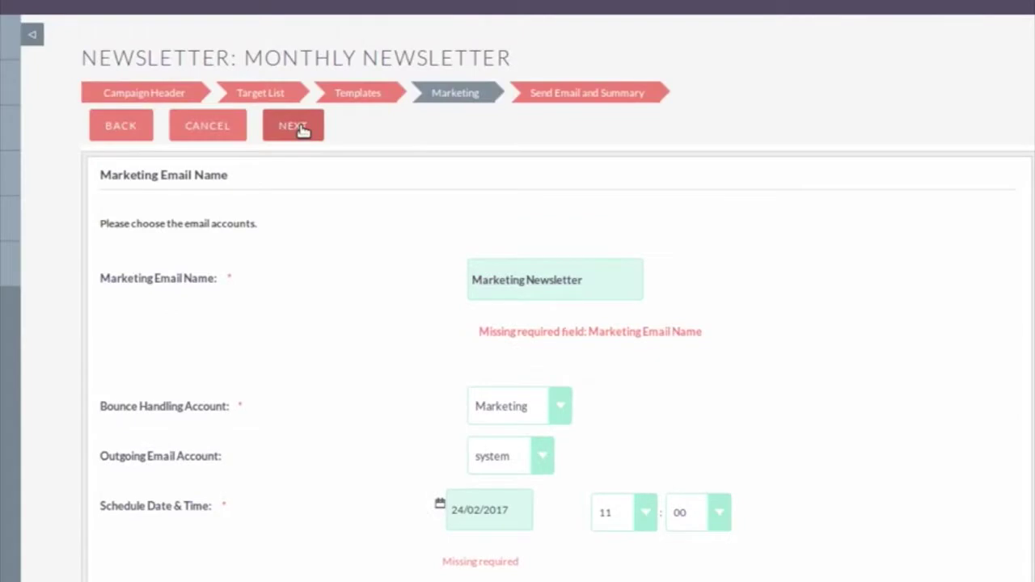
# Step: On the Send Email and Summary step, send the newsletter as a test and queue it for its scheduled time
pyautogui.click(293, 127)
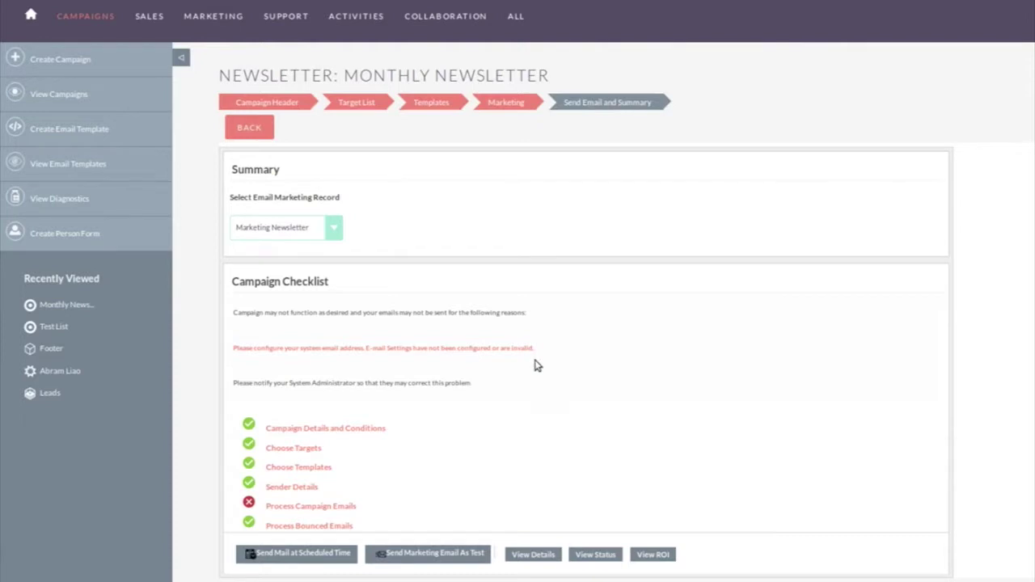
pyautogui.scroll(-3, 536, 365)
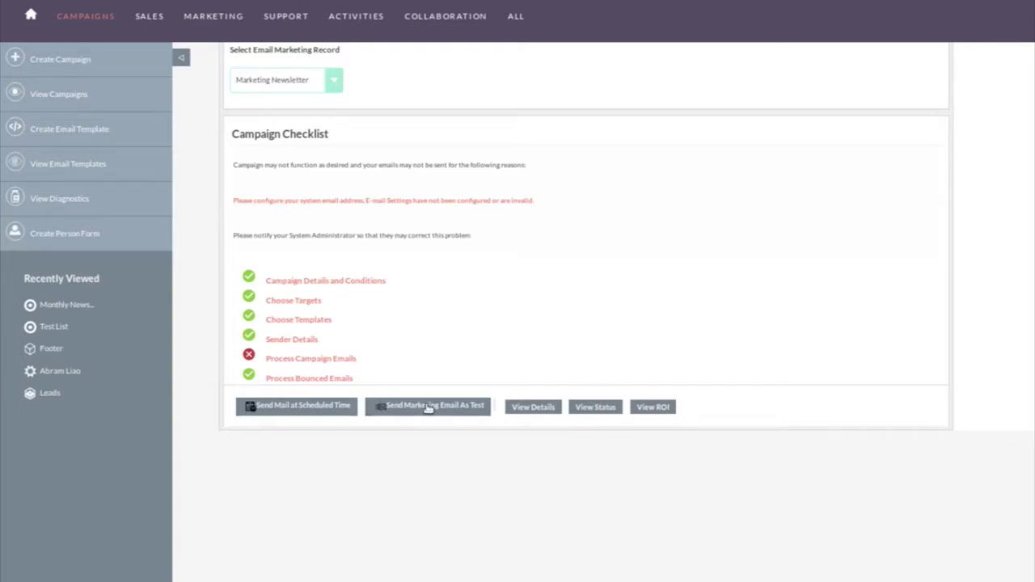
pyautogui.click(428, 406)
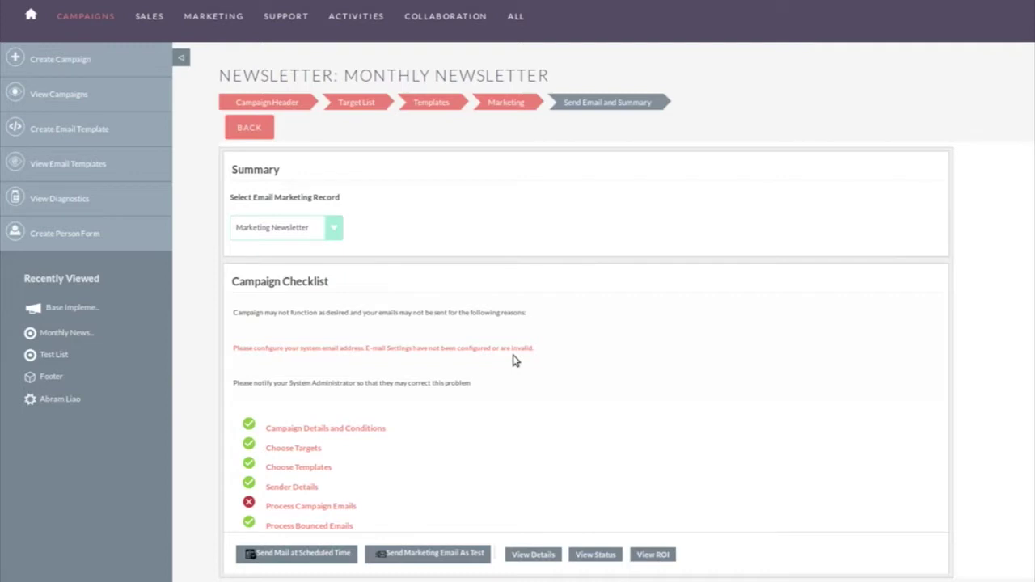
pyautogui.click(316, 557)
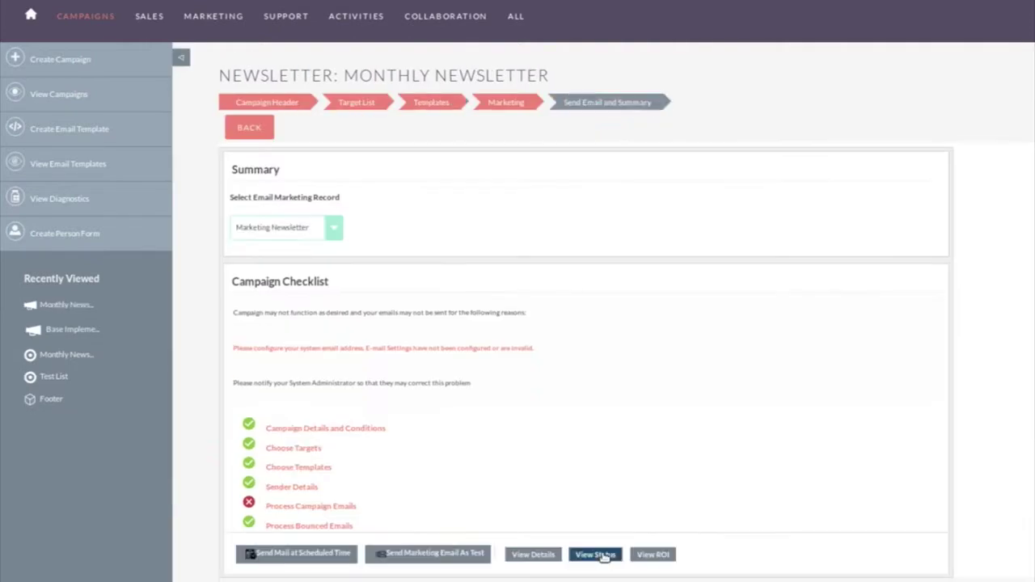
# Step: Open the campaign's status report and scroll past the chart
pyautogui.click(603, 556)
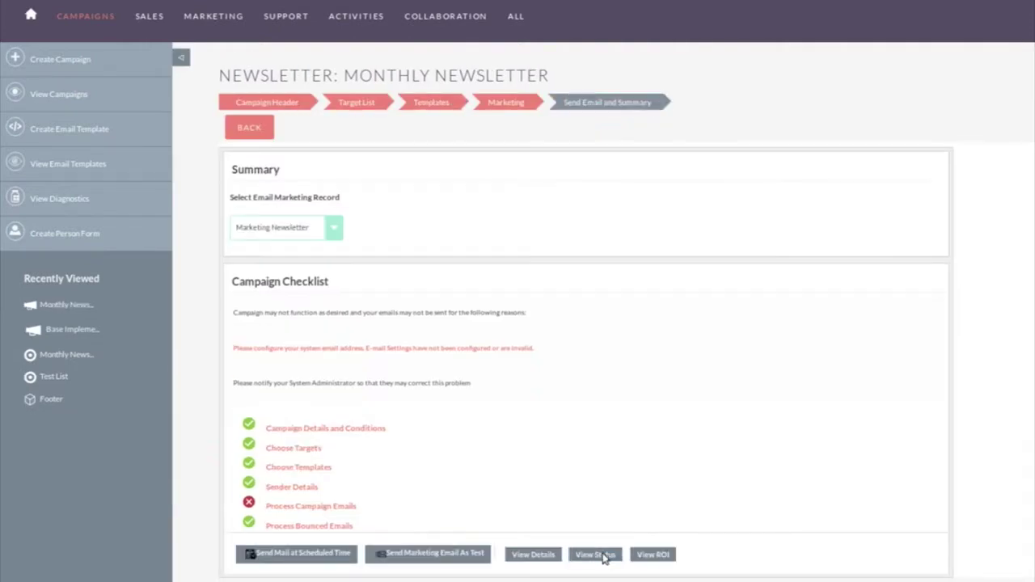
pyautogui.scroll(-3, 772, 396)
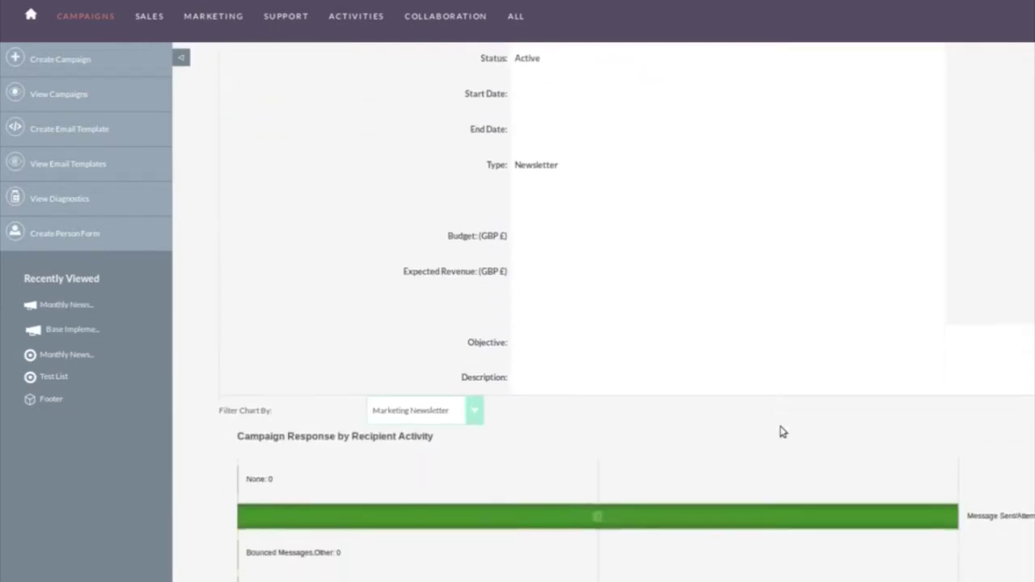
pyautogui.scroll(-1, 782, 432)
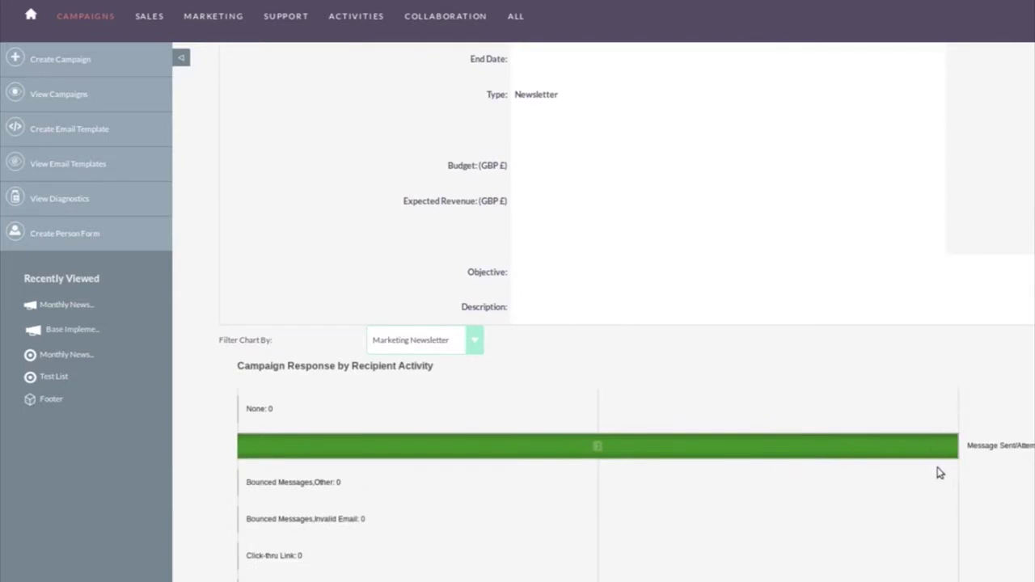
pyautogui.scroll(-2, 968, 517)
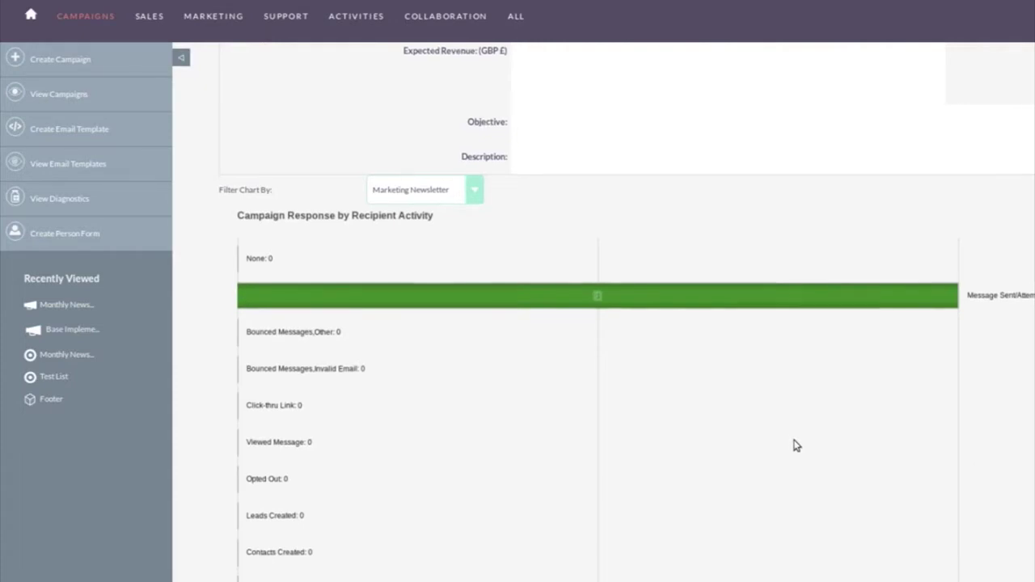
pyautogui.scroll(-1, 795, 444)
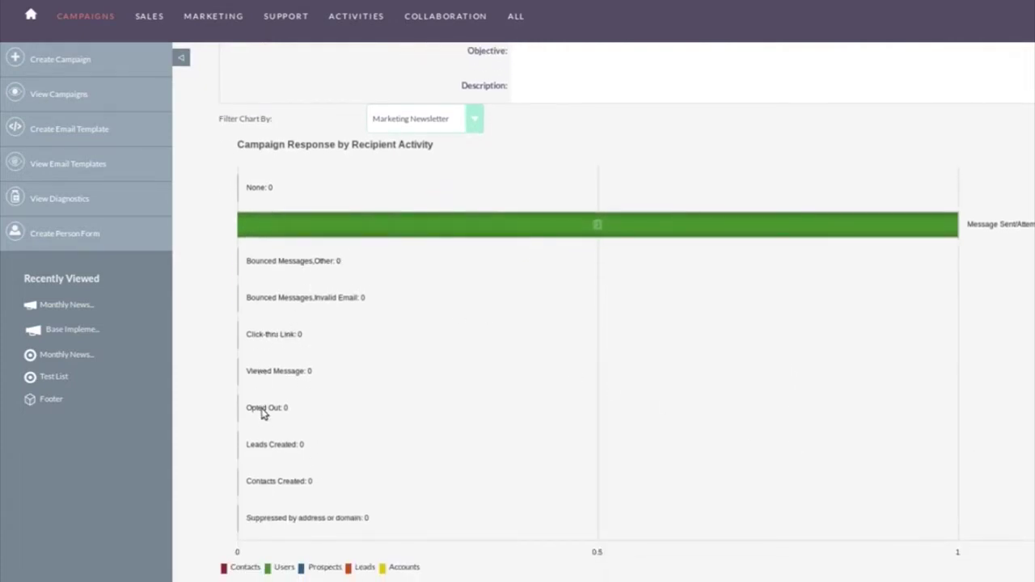
pyautogui.scroll(-3, 672, 428)
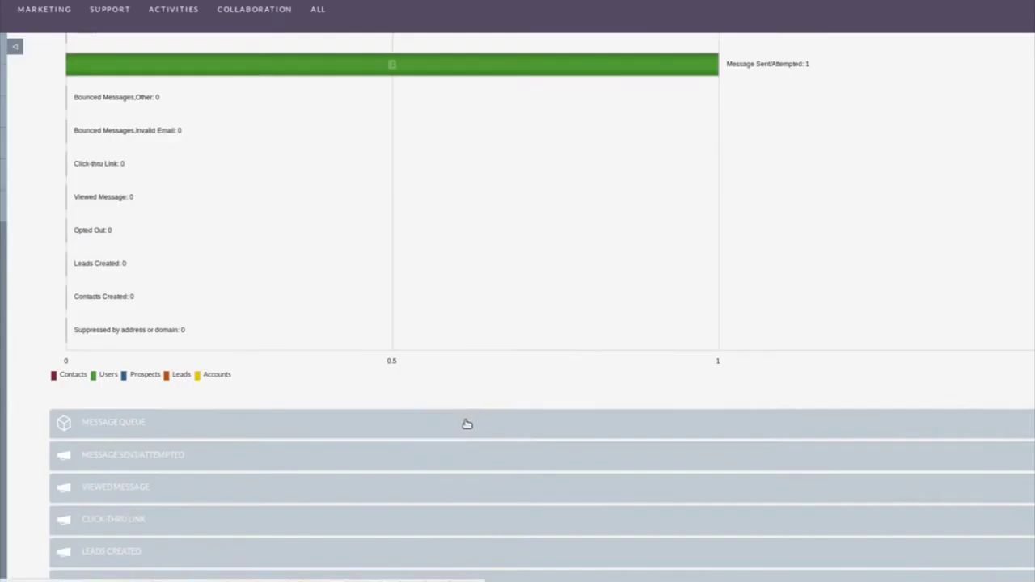
# Step: Expand the Message Queue and Message Sent/Attempted recipient lists
pyautogui.click(466, 424)
pyautogui.scroll(-2, 506, 485)
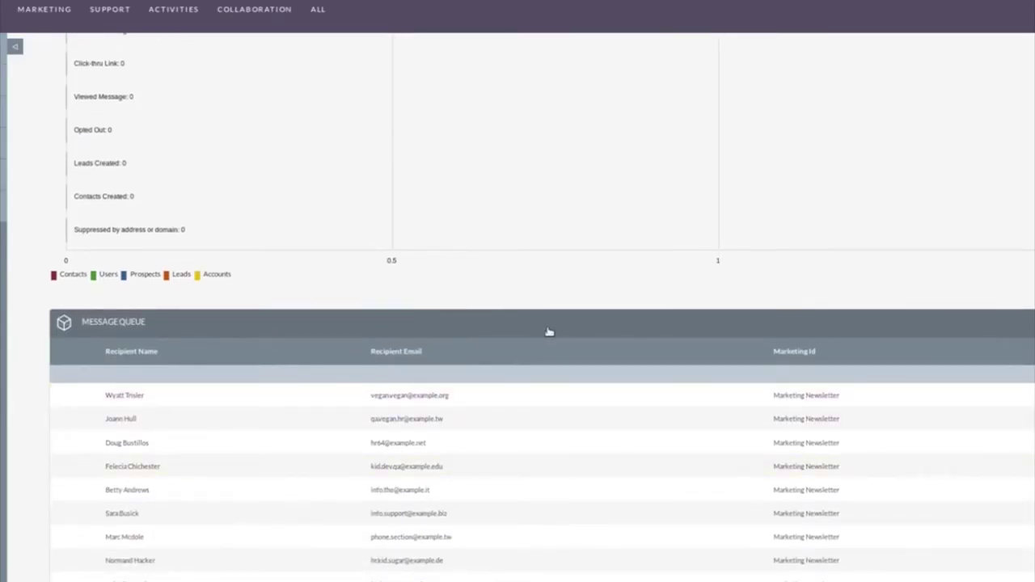
pyautogui.scroll(-3, 458, 397)
pyautogui.scroll(-2, 408, 395)
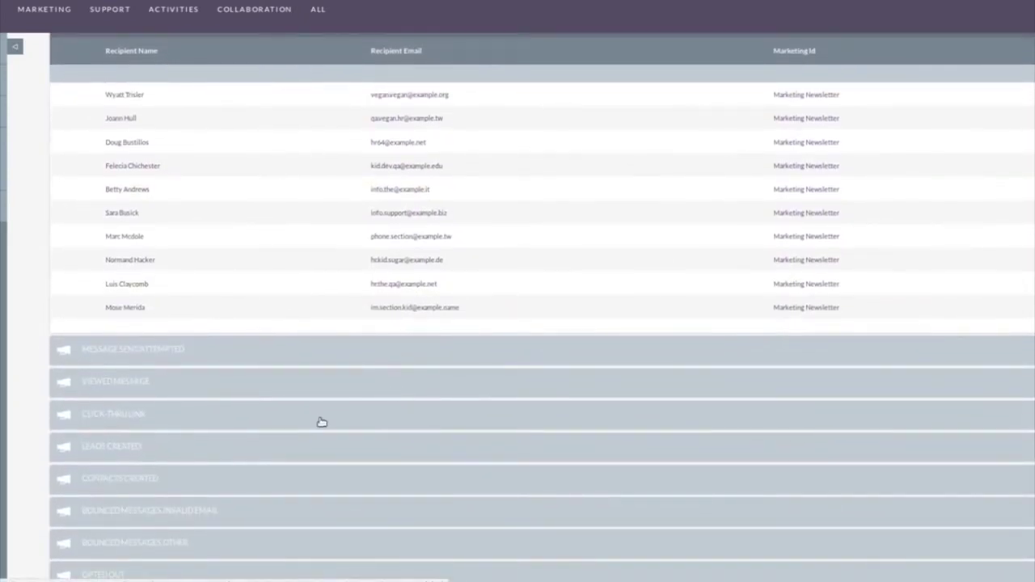
pyautogui.scroll(-1, 321, 420)
pyautogui.click(326, 293)
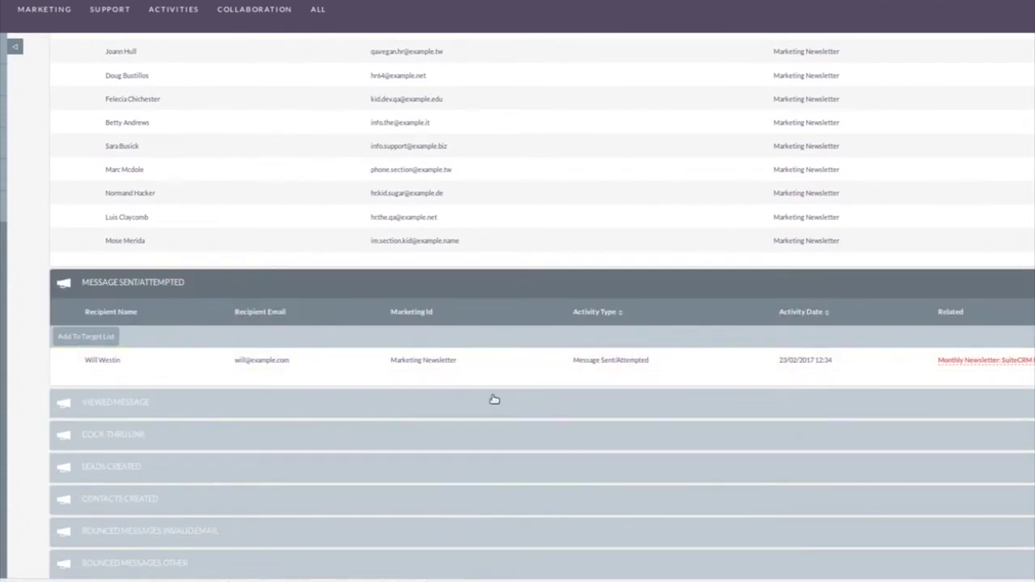
pyautogui.scroll(-1, 494, 400)
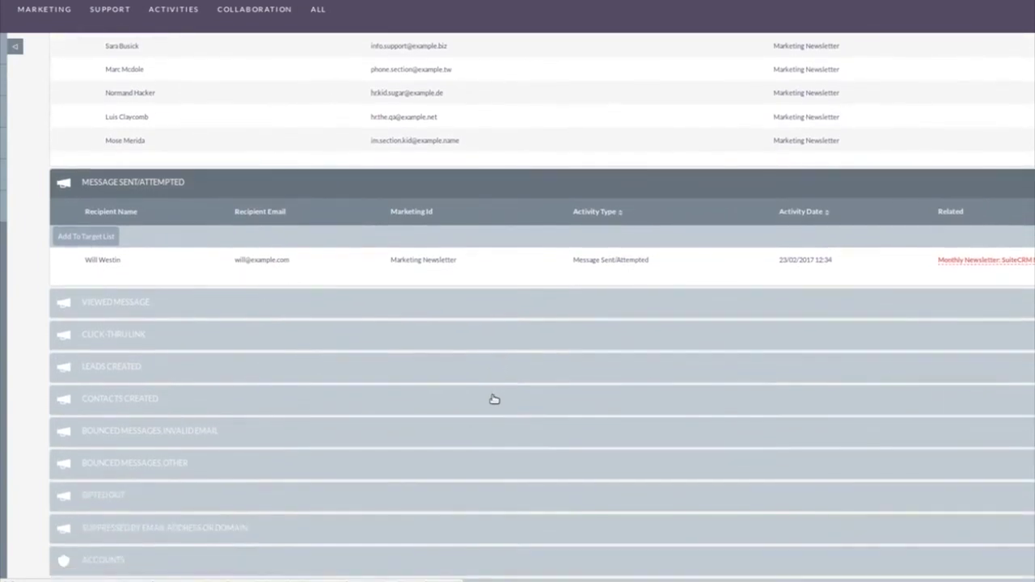